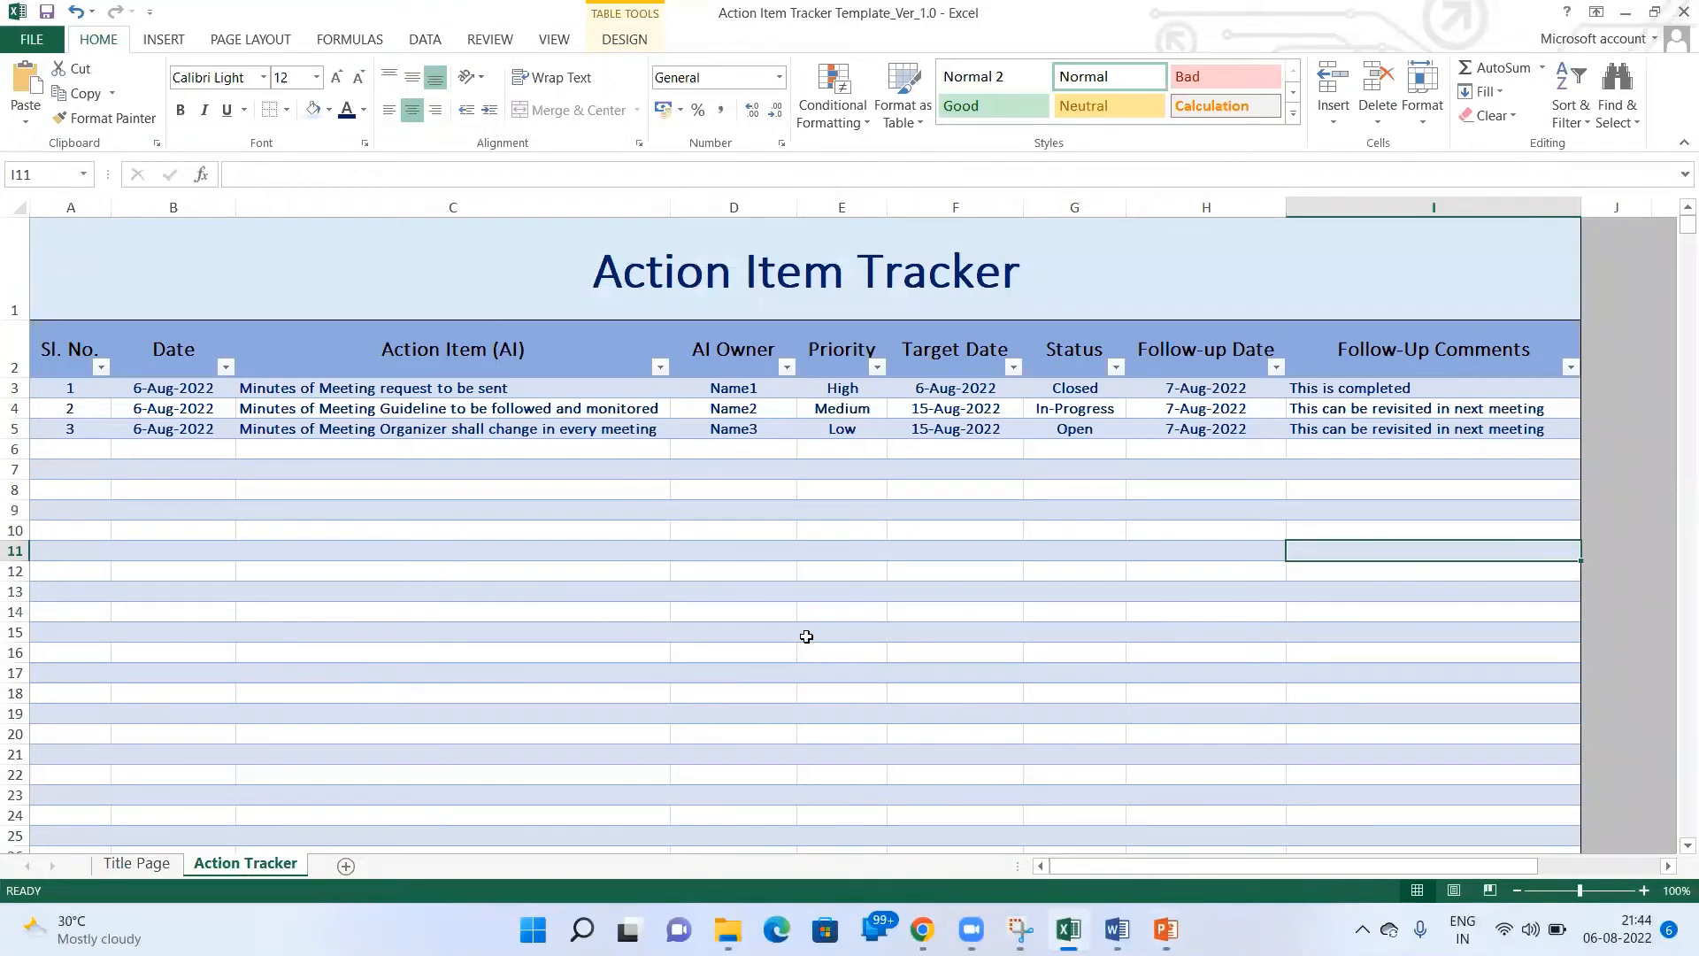
Review the project code, project name and revision history fields on the Title Page sheet.
click(138, 864)
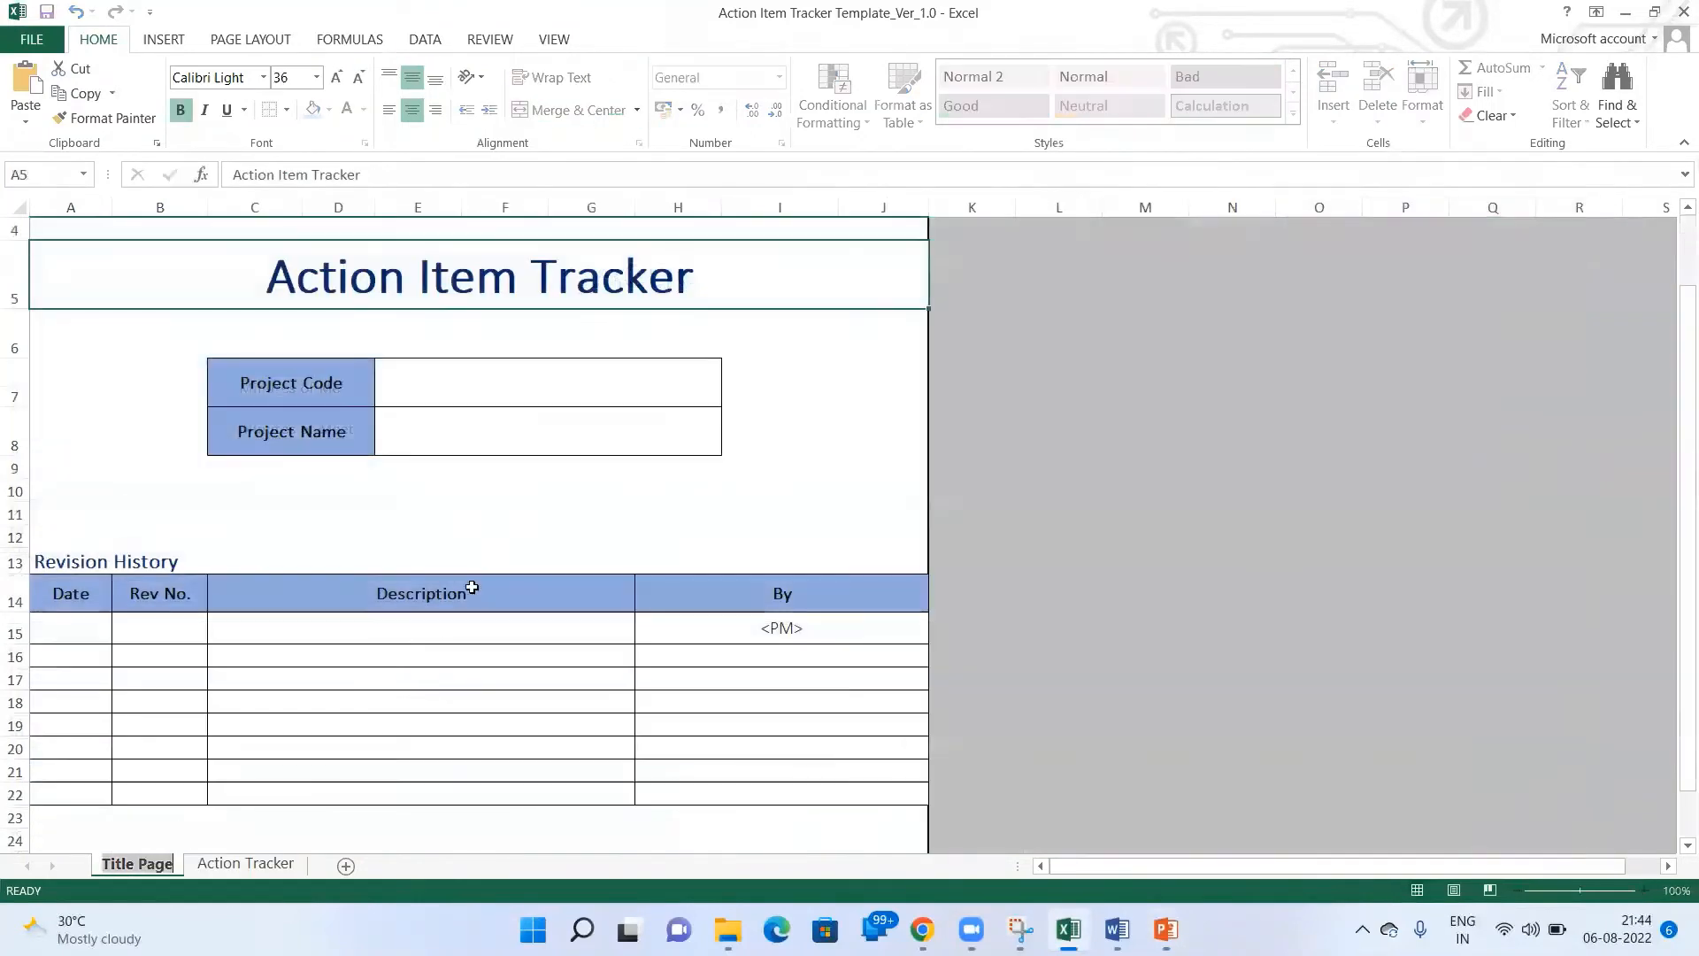
click(488, 383)
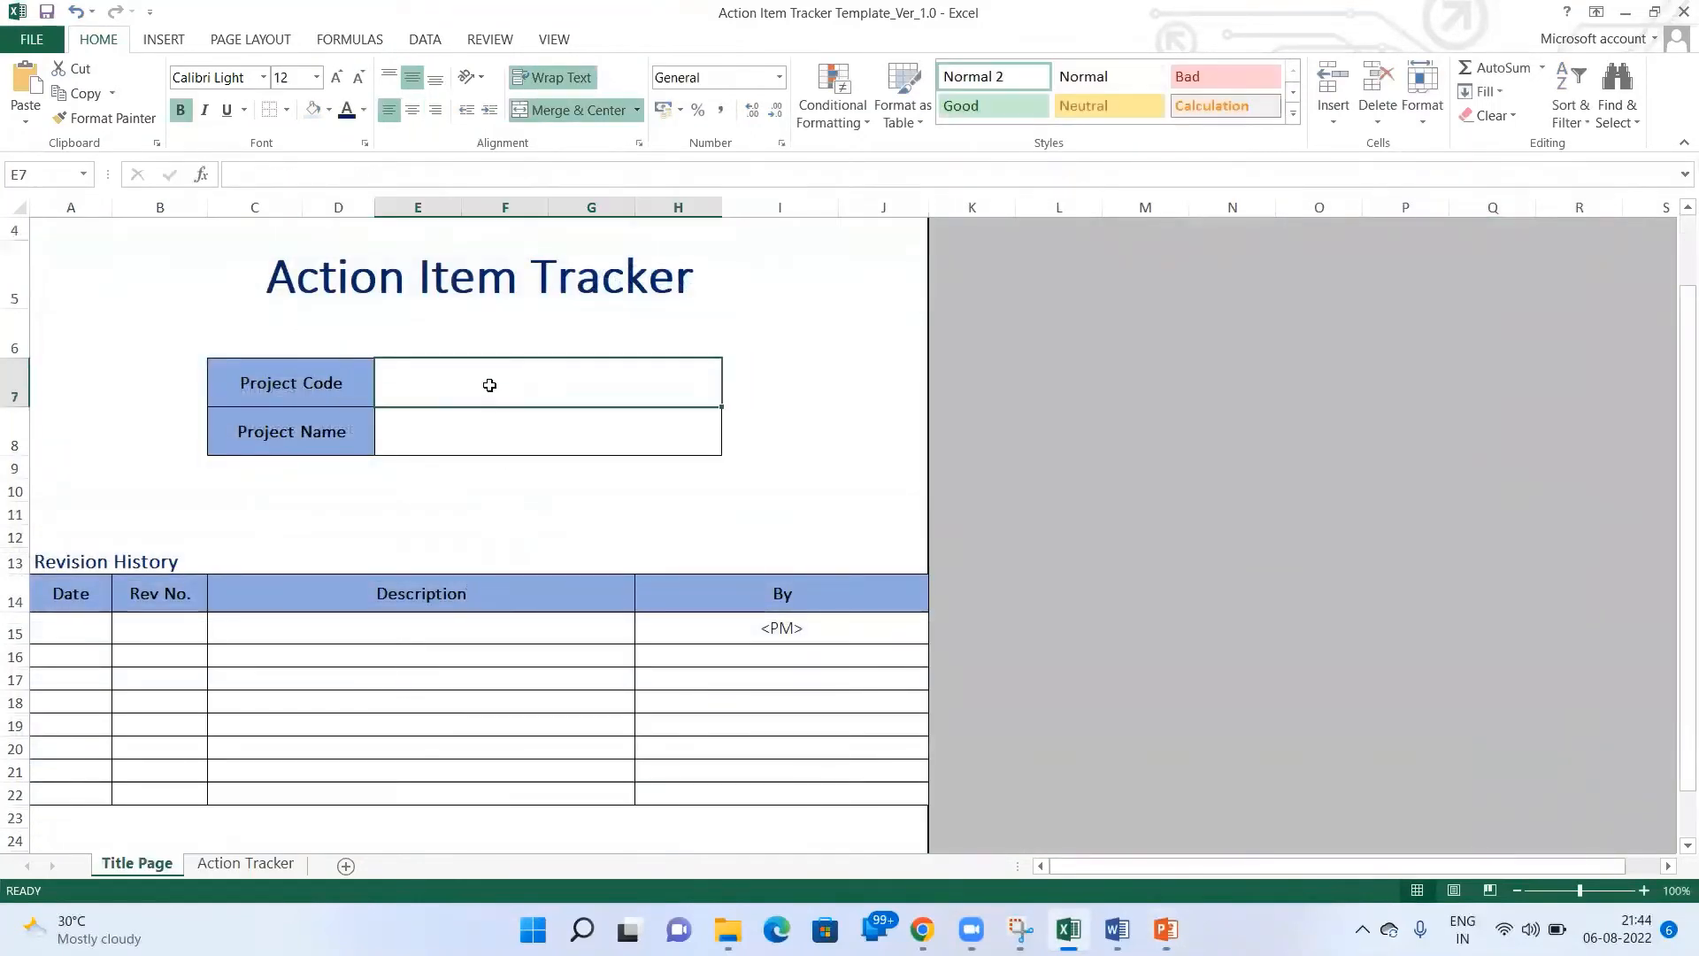
double_click(445, 380)
click(438, 434)
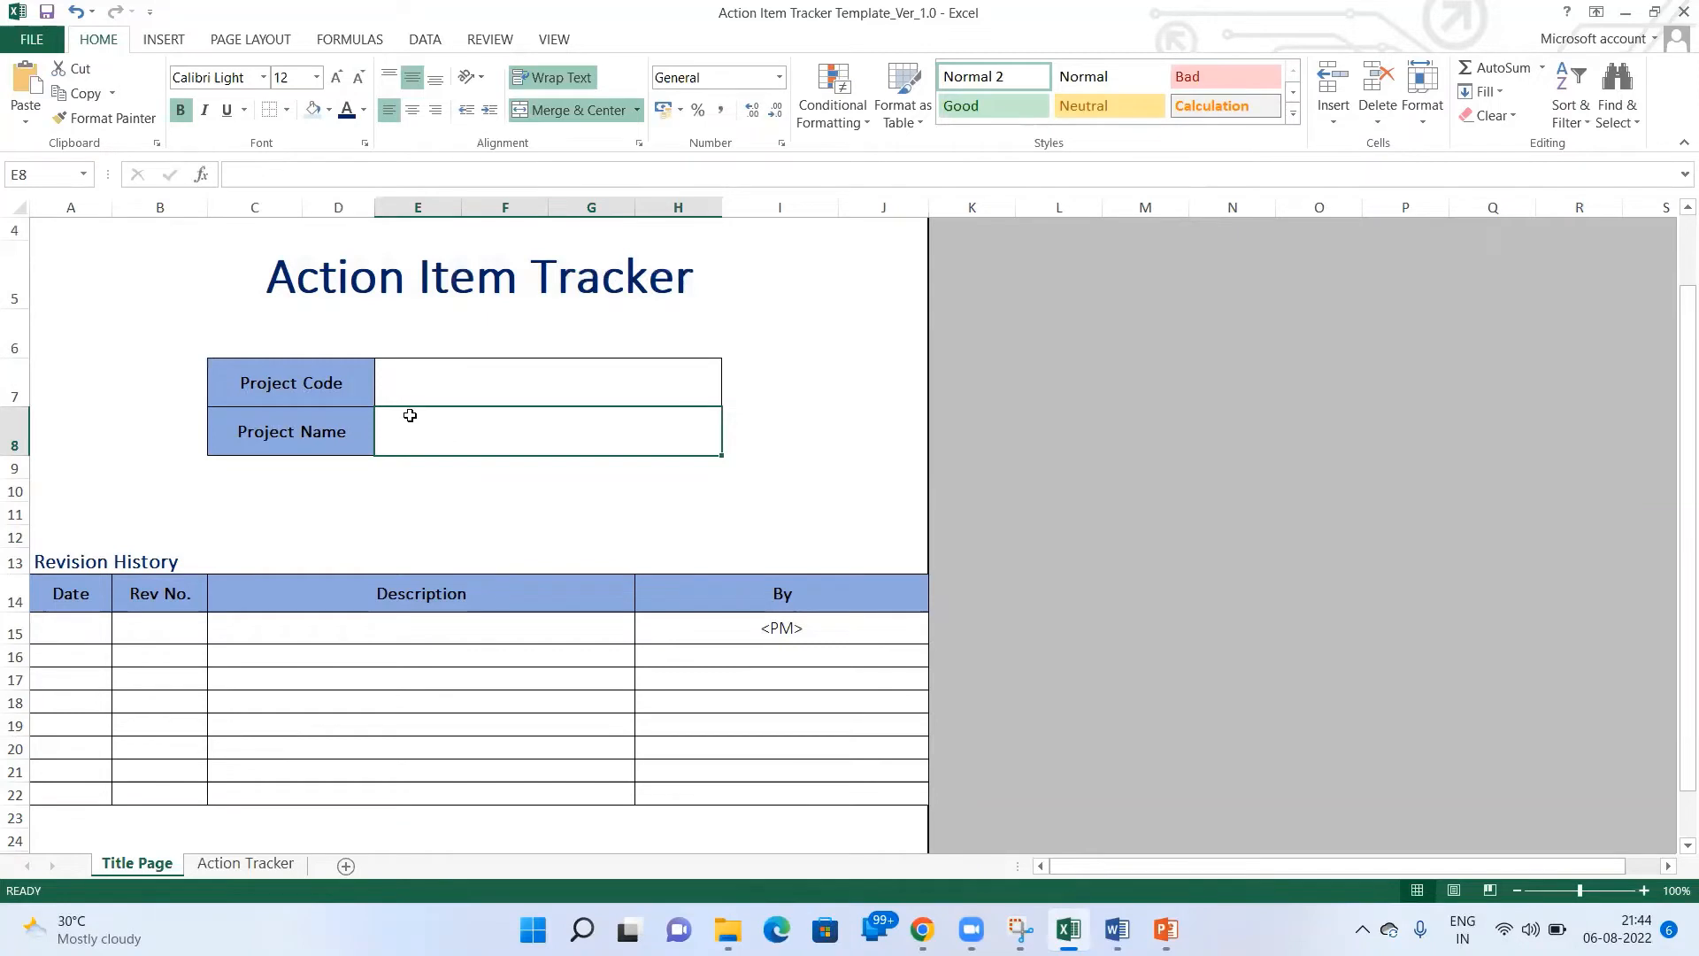
click(73, 618)
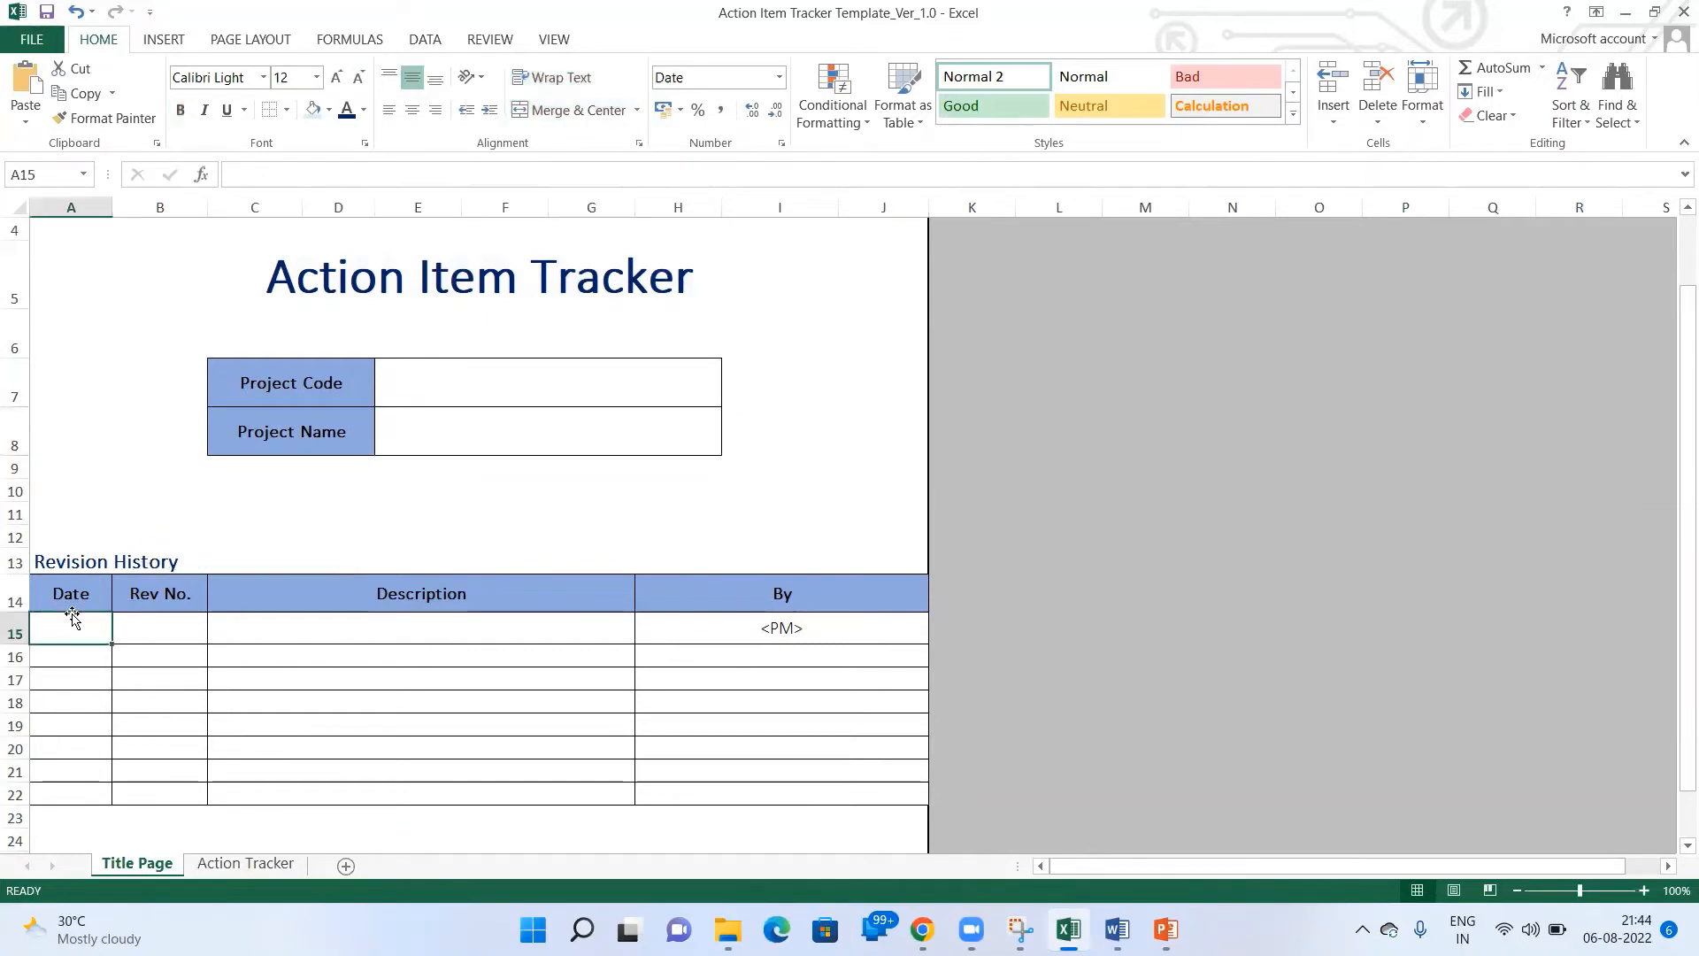
click(147, 626)
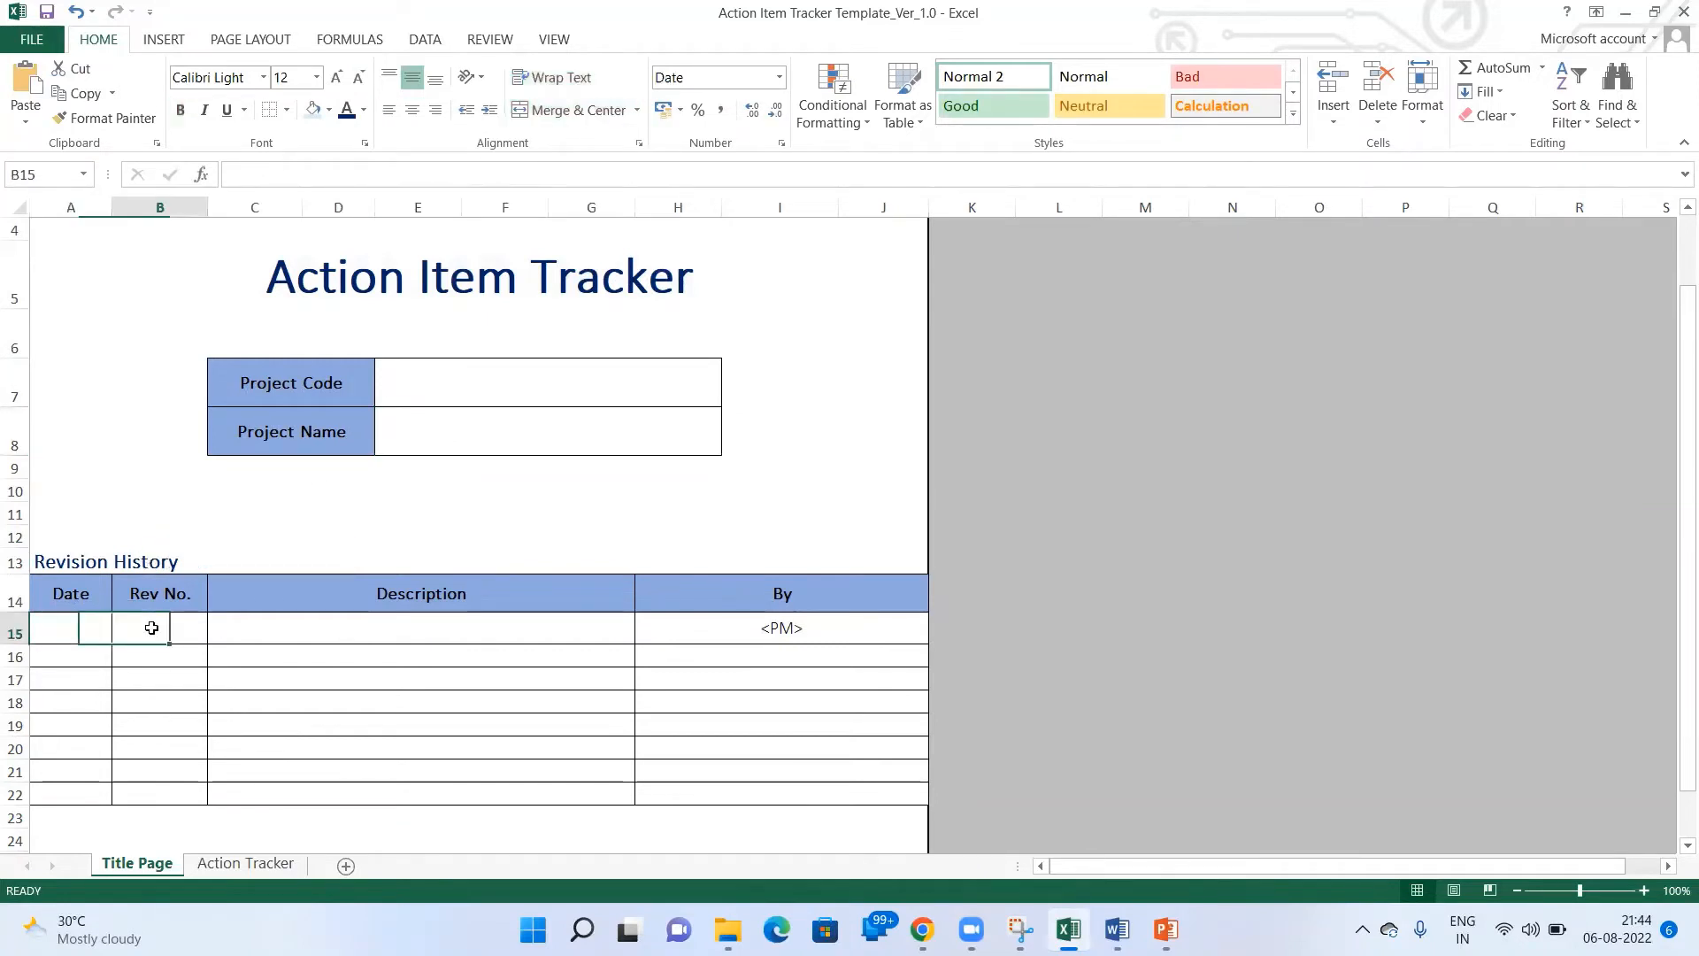
click(355, 629)
click(747, 626)
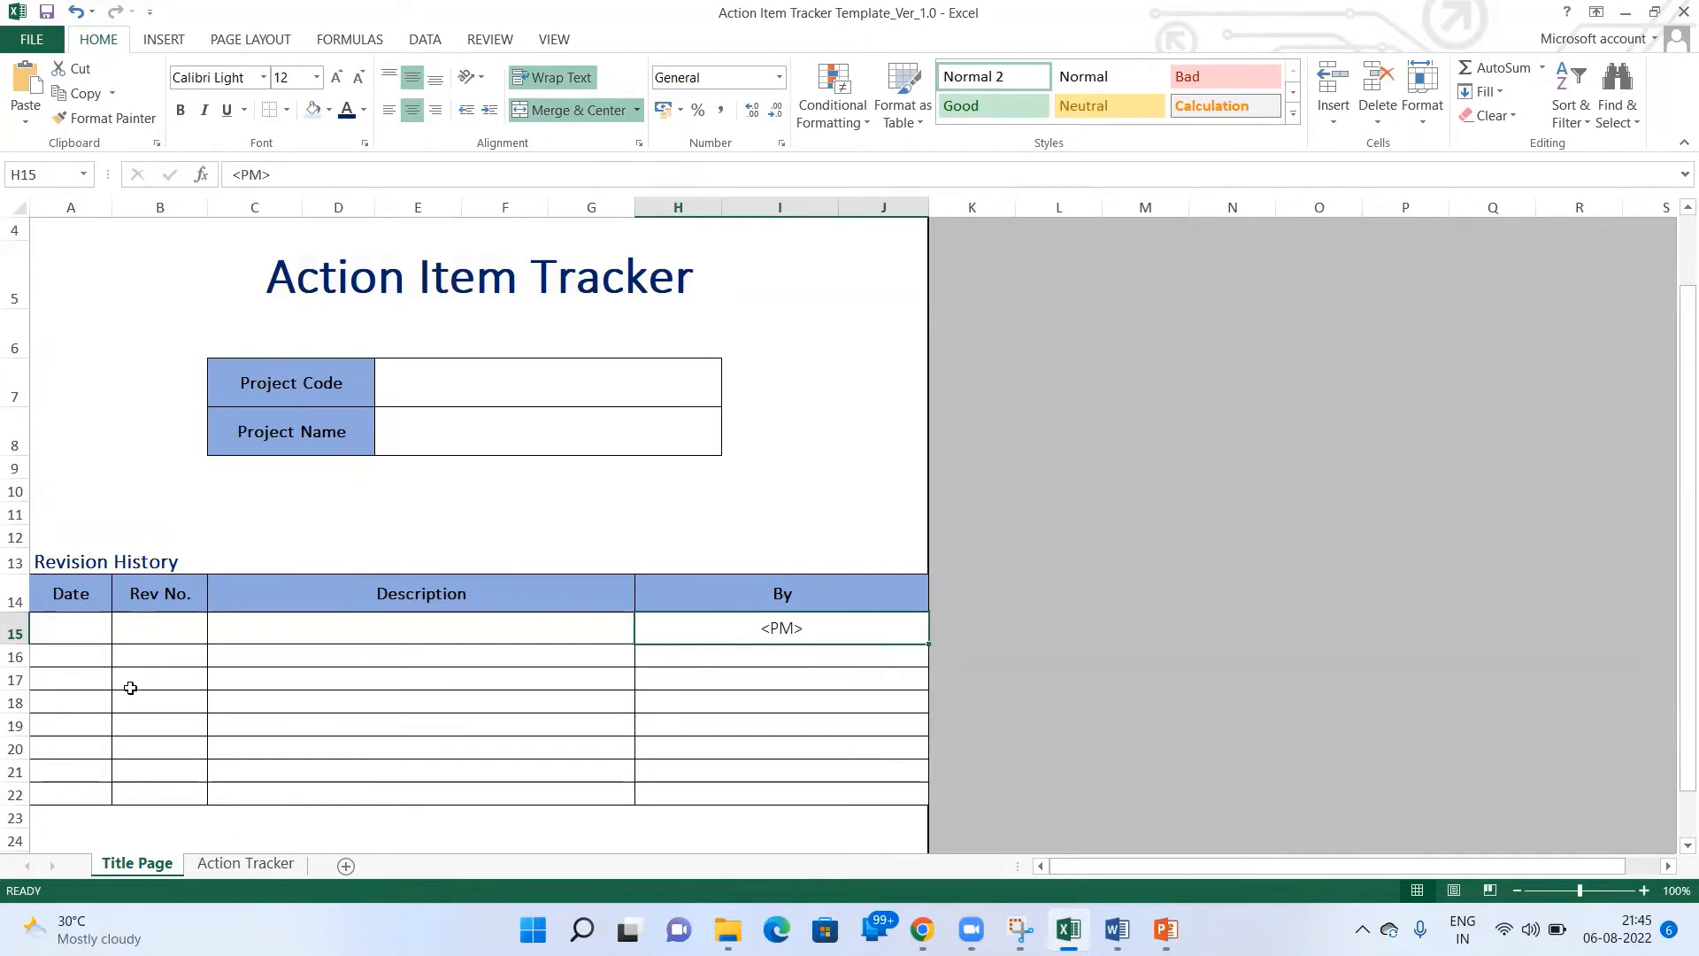
click(314, 630)
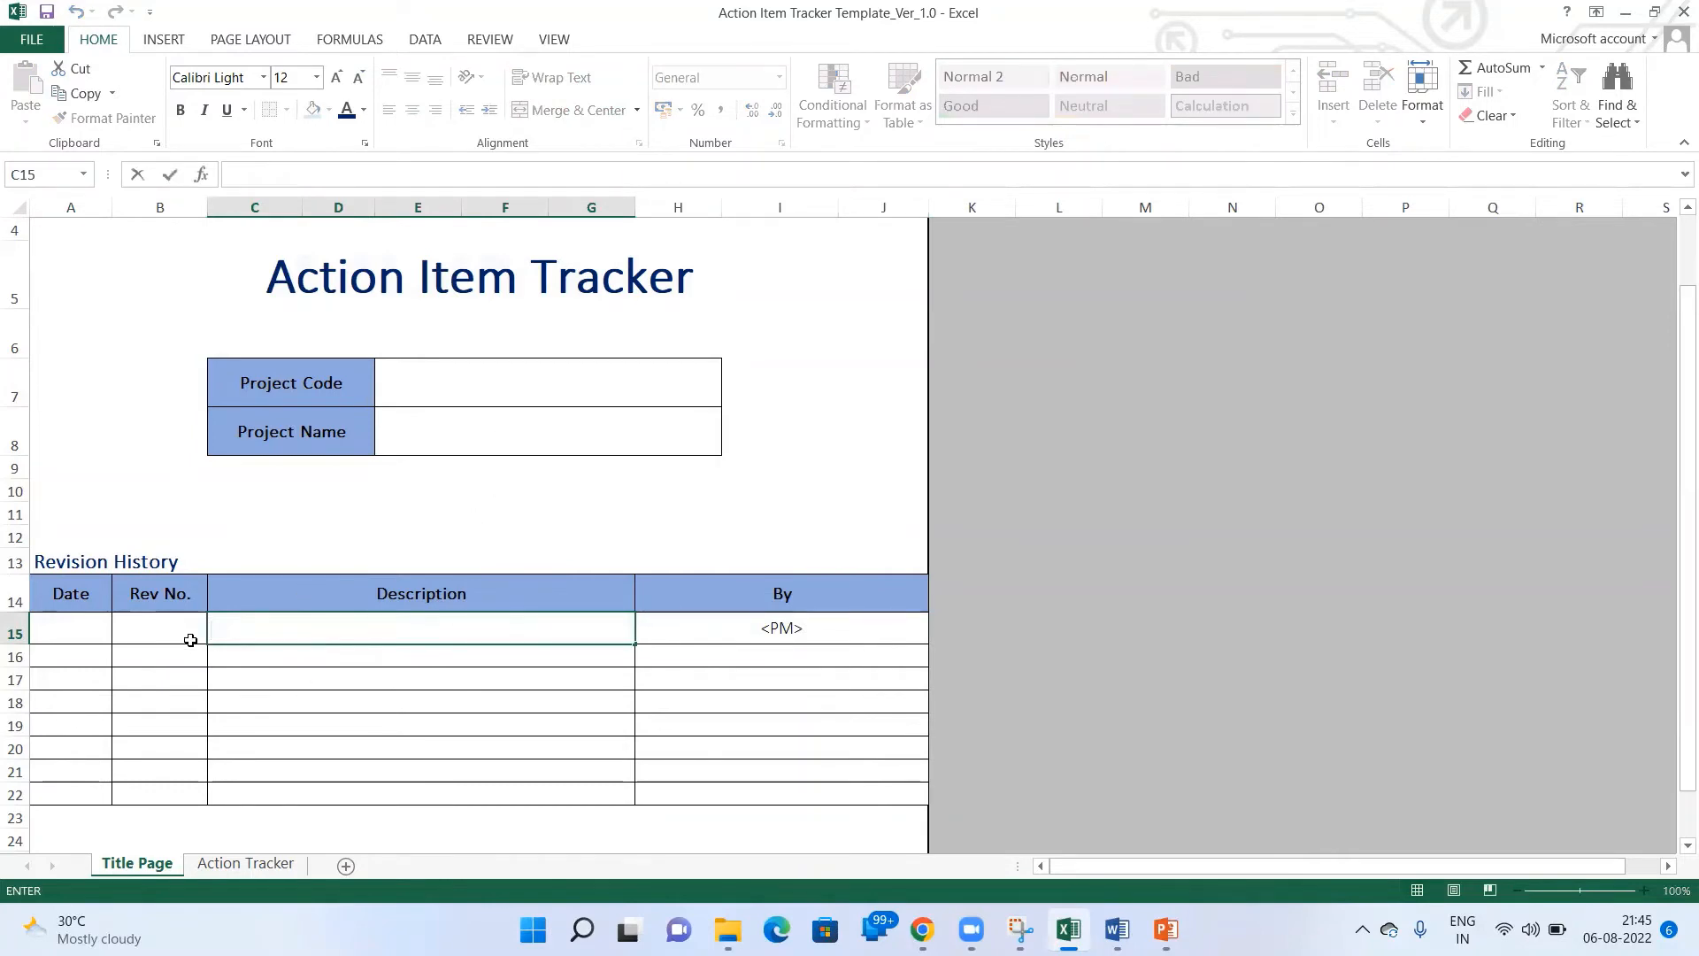
Return to the Action Tracker sheet and consult the Action Items table in the Minutes Of Meeting Word document.
click(261, 863)
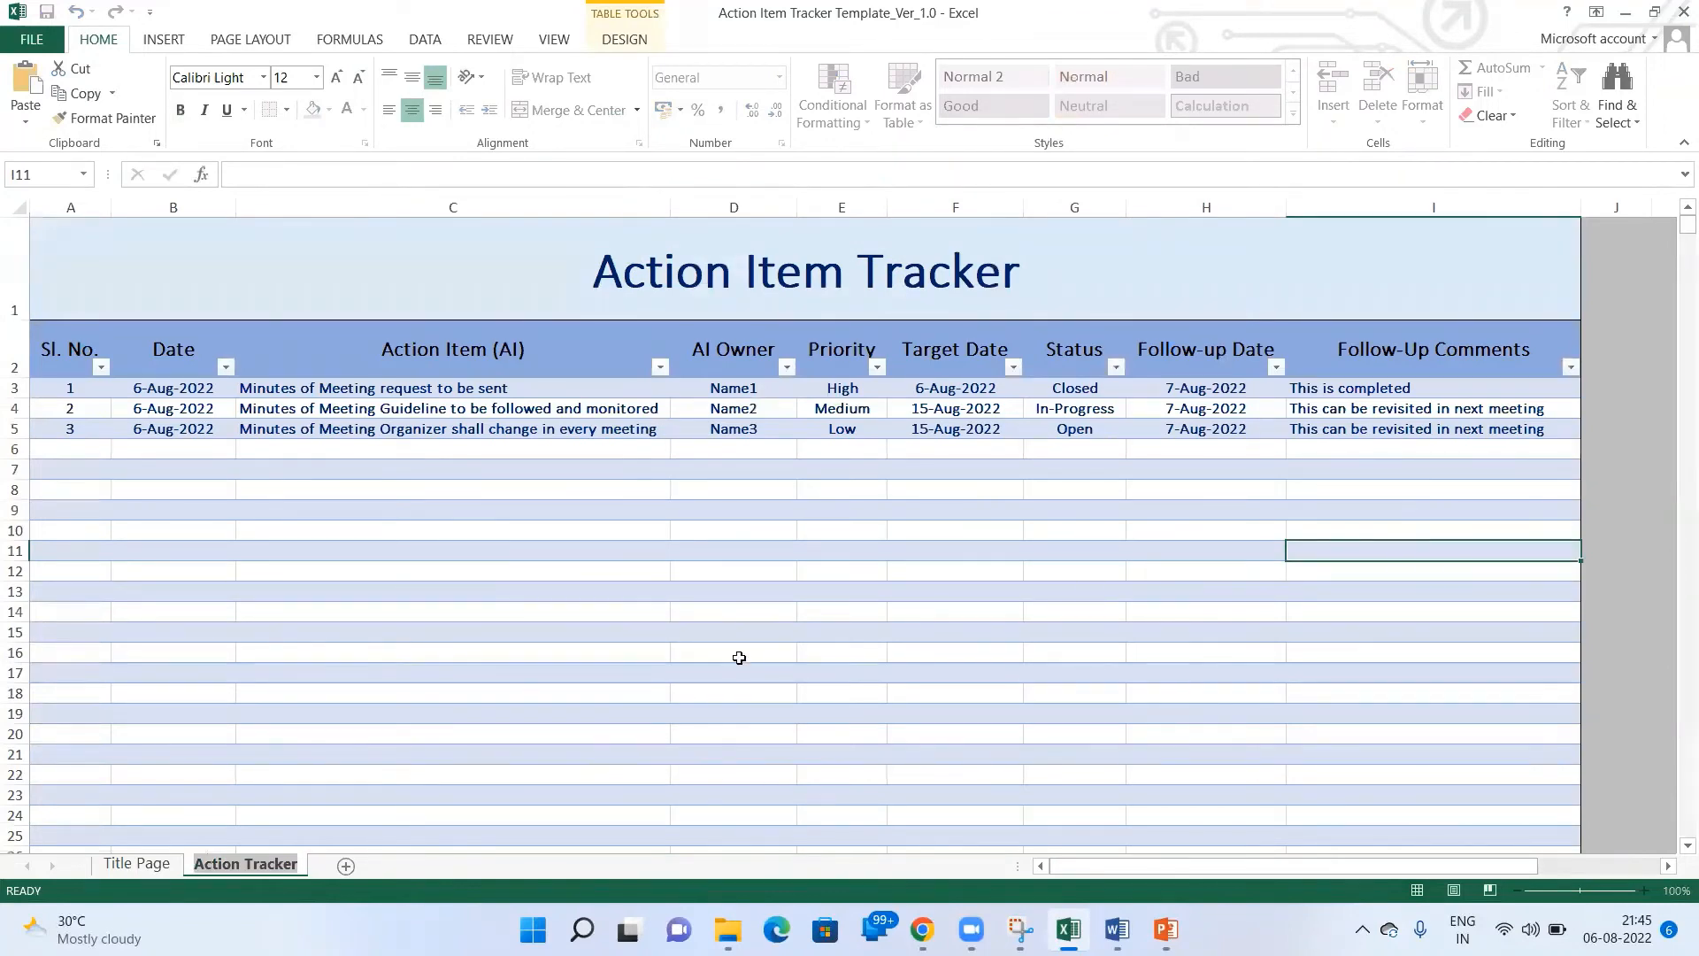
mouse_move(1069, 930)
click(1113, 839)
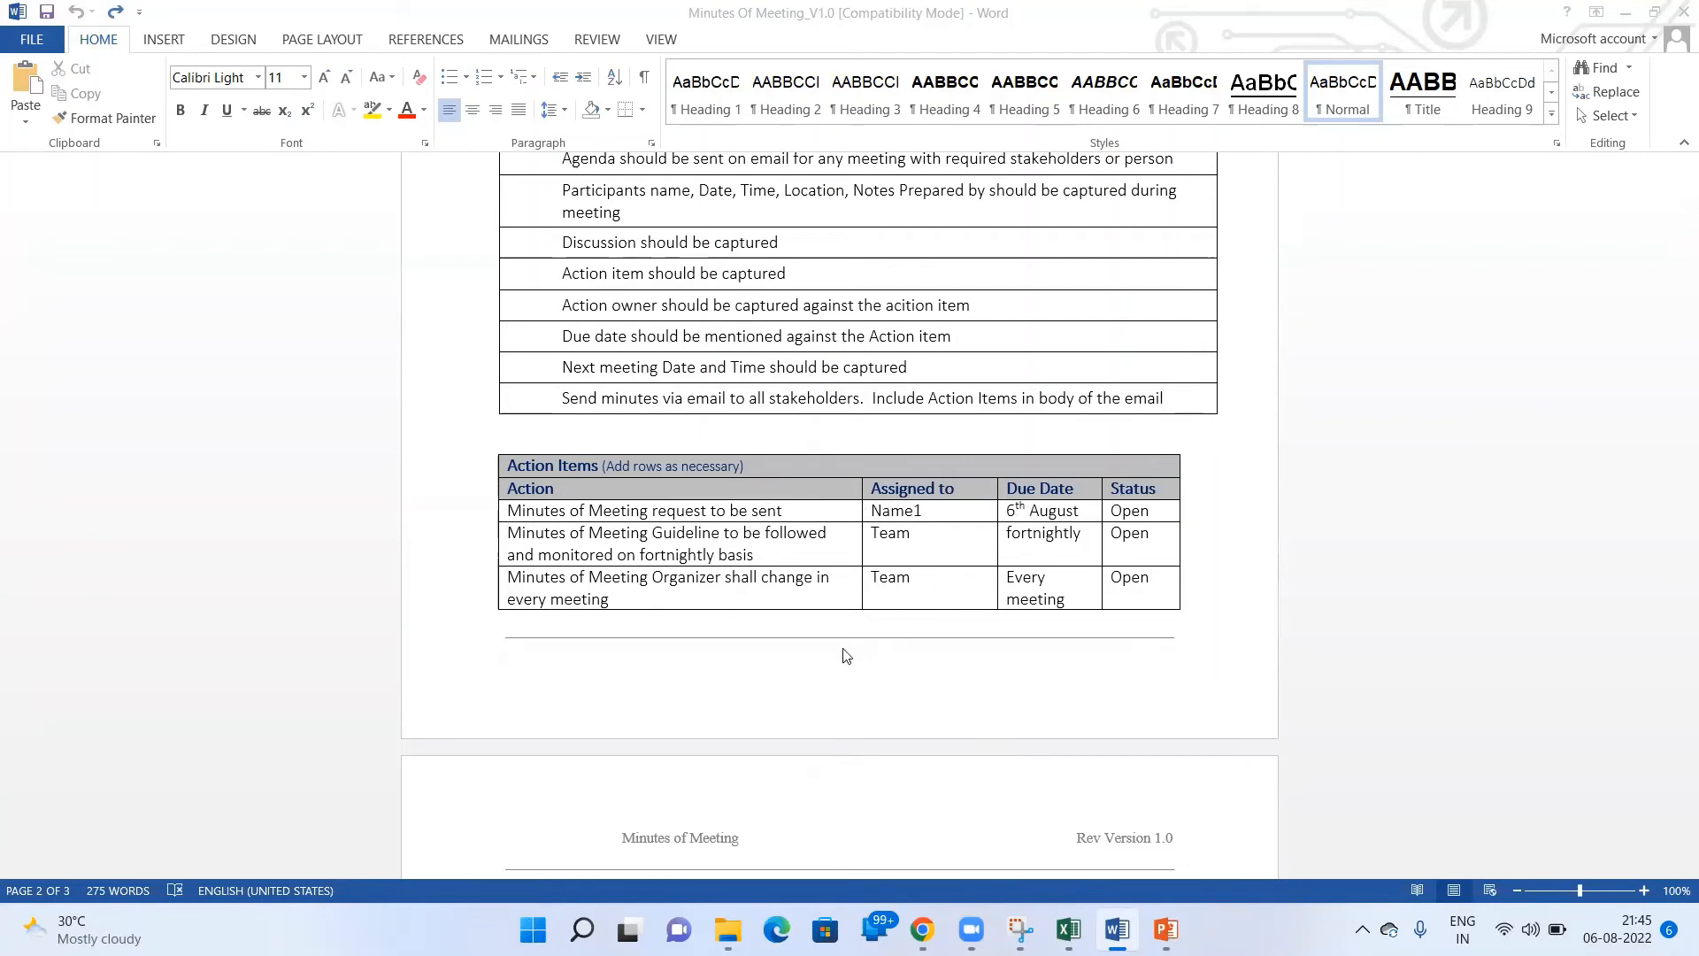
click(1625, 12)
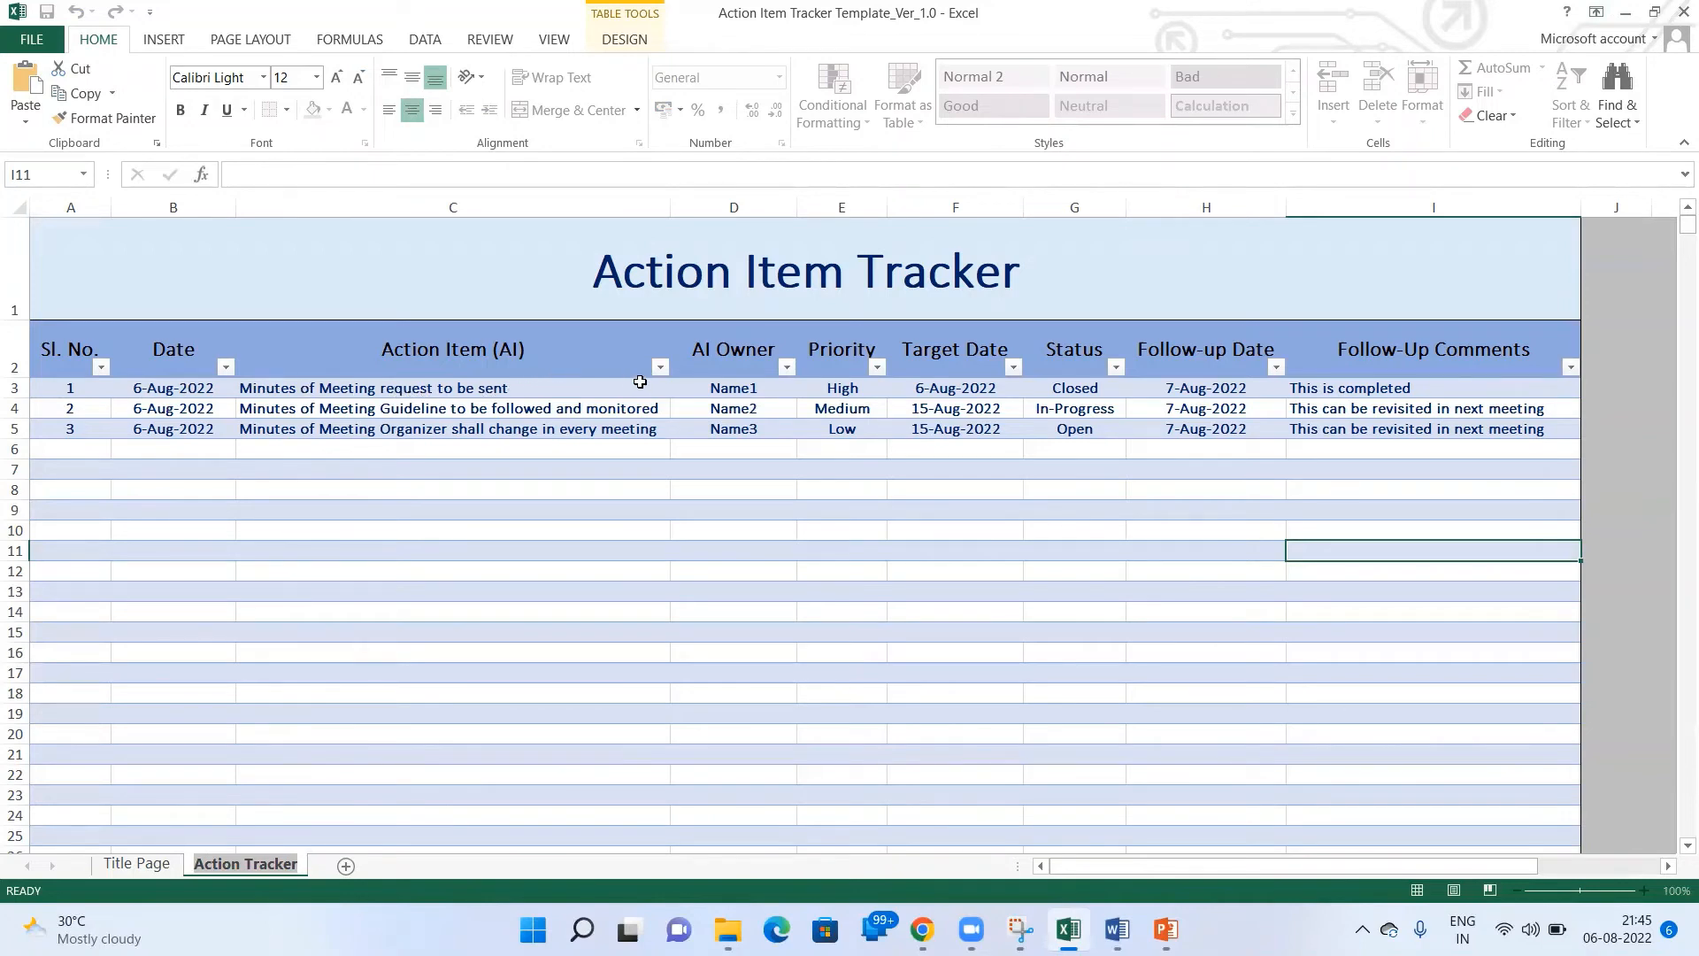
Examine the first action item's owner, priority, target date, status and follow-up date in the tracker.
click(737, 388)
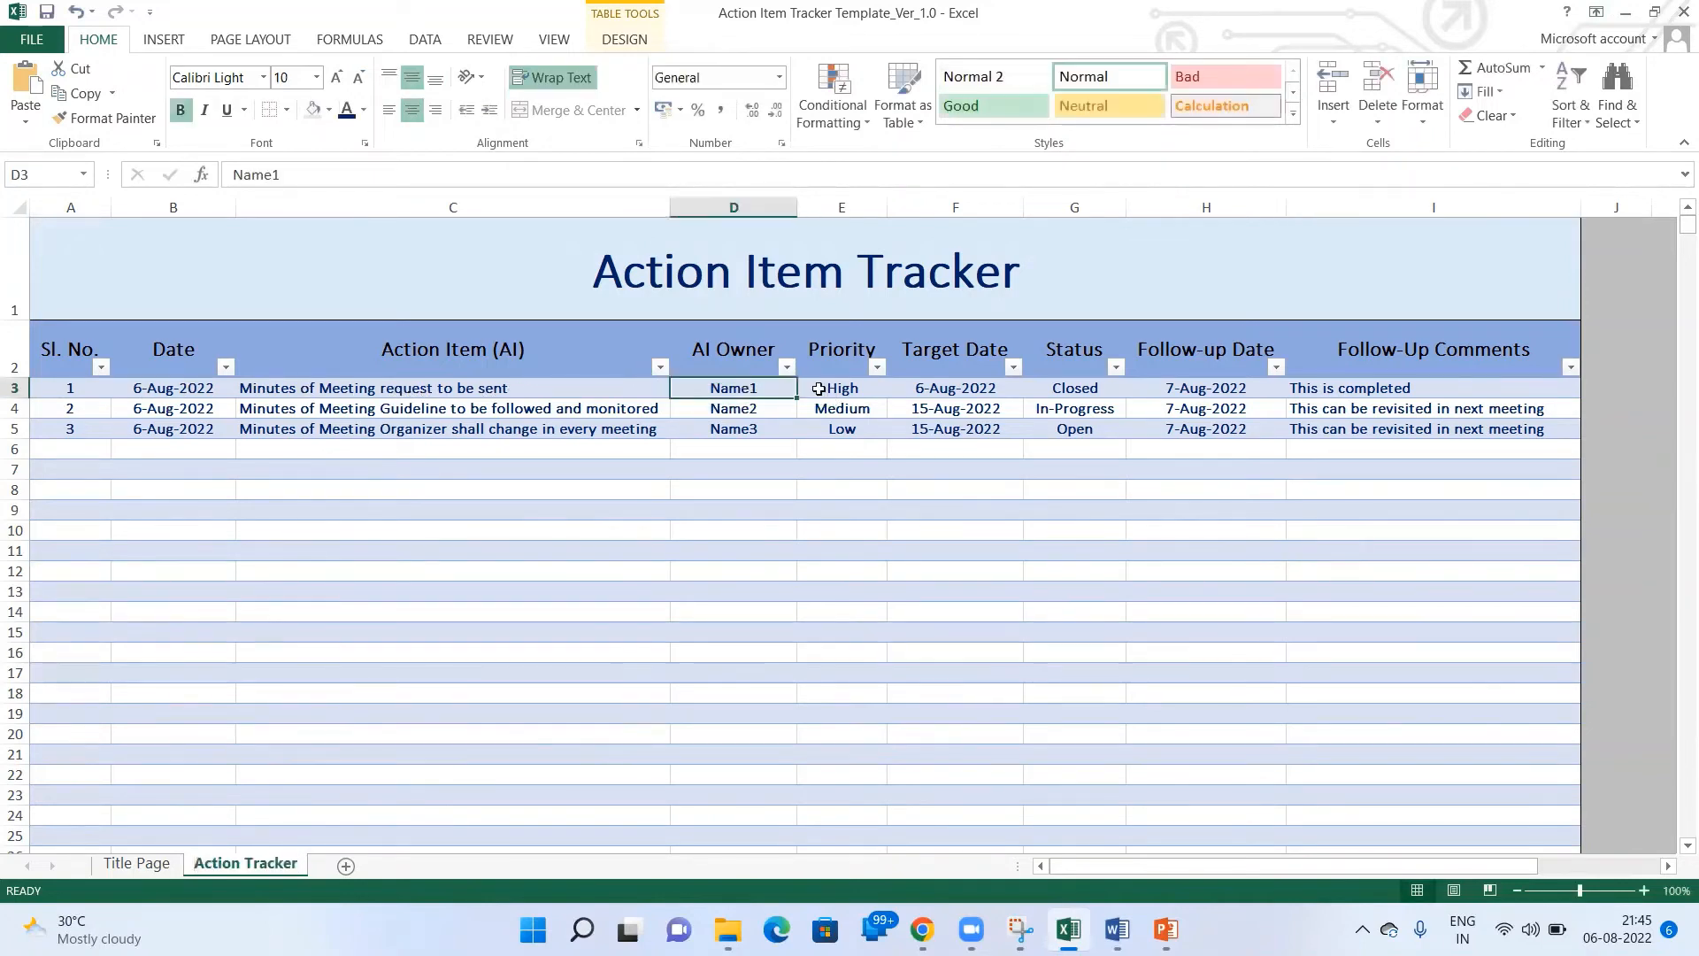
click(843, 340)
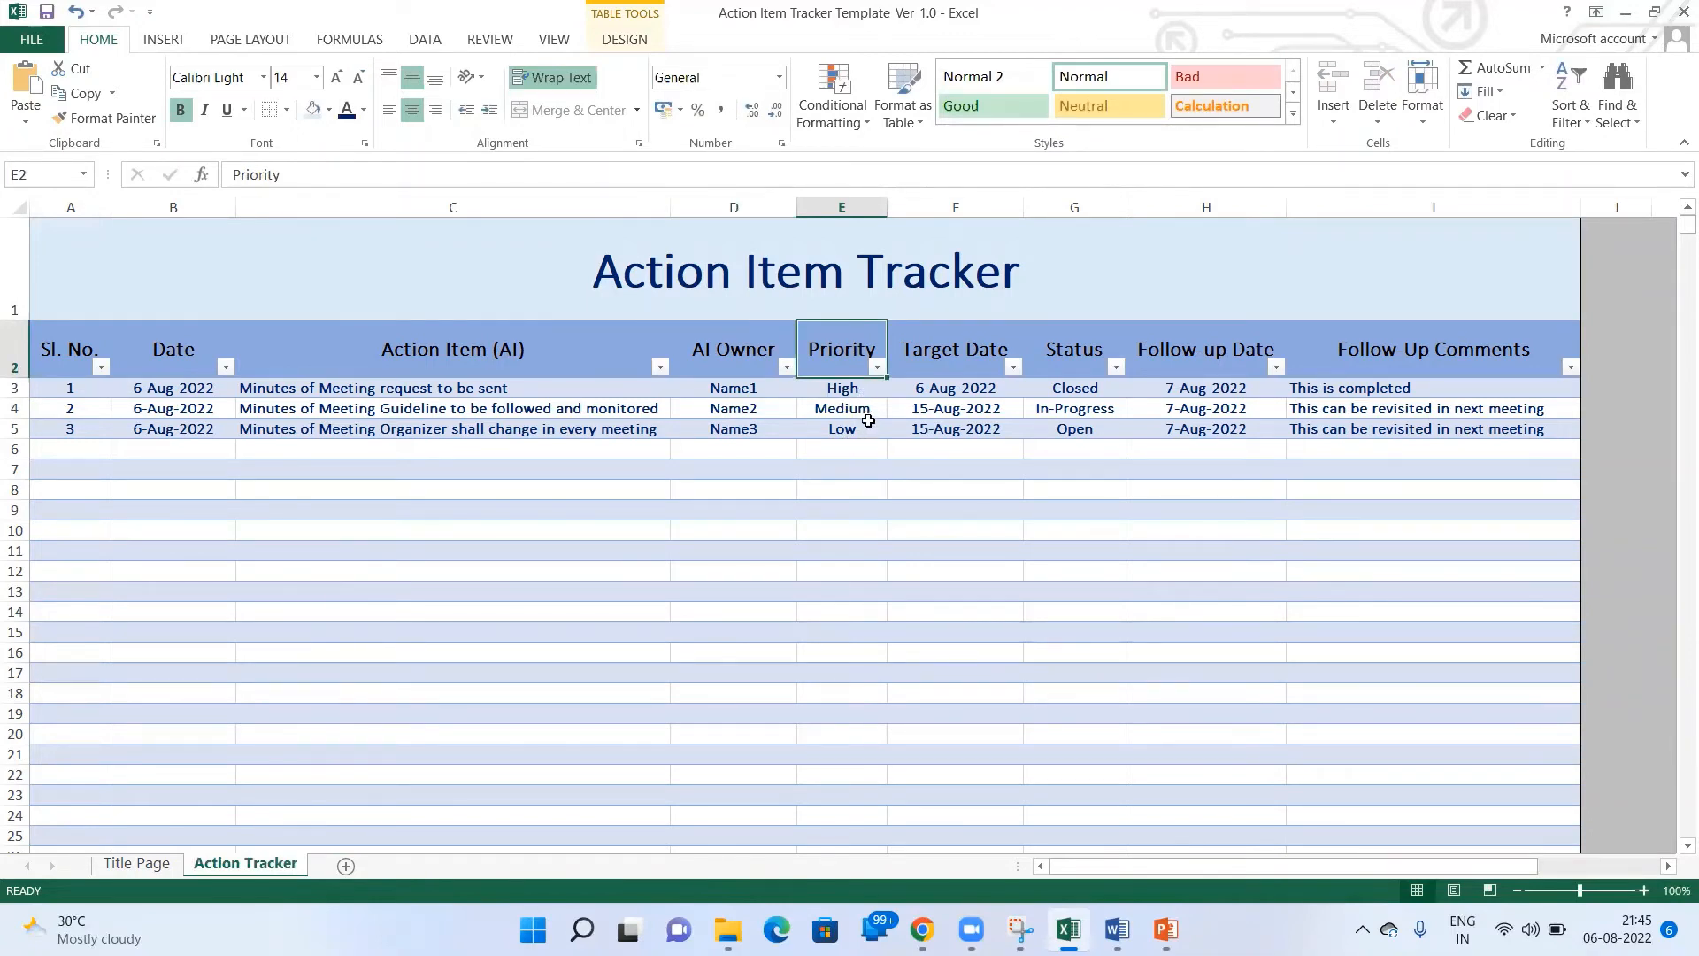
double_click(533, 389)
double_click(867, 392)
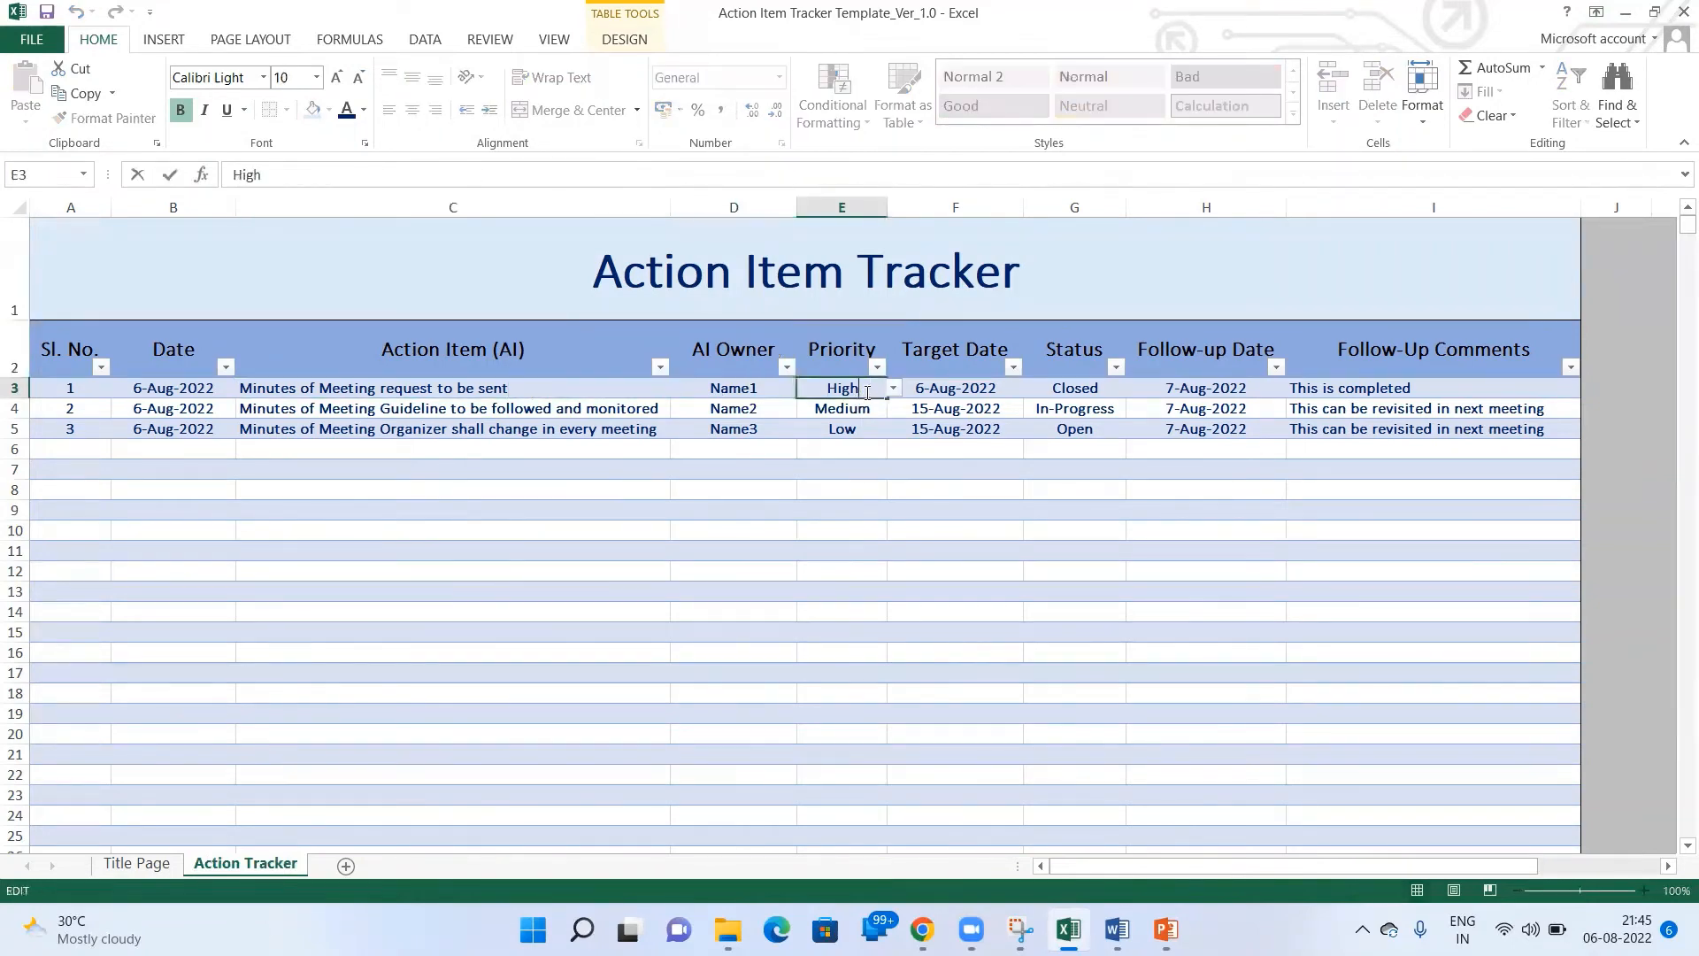
double_click(945, 389)
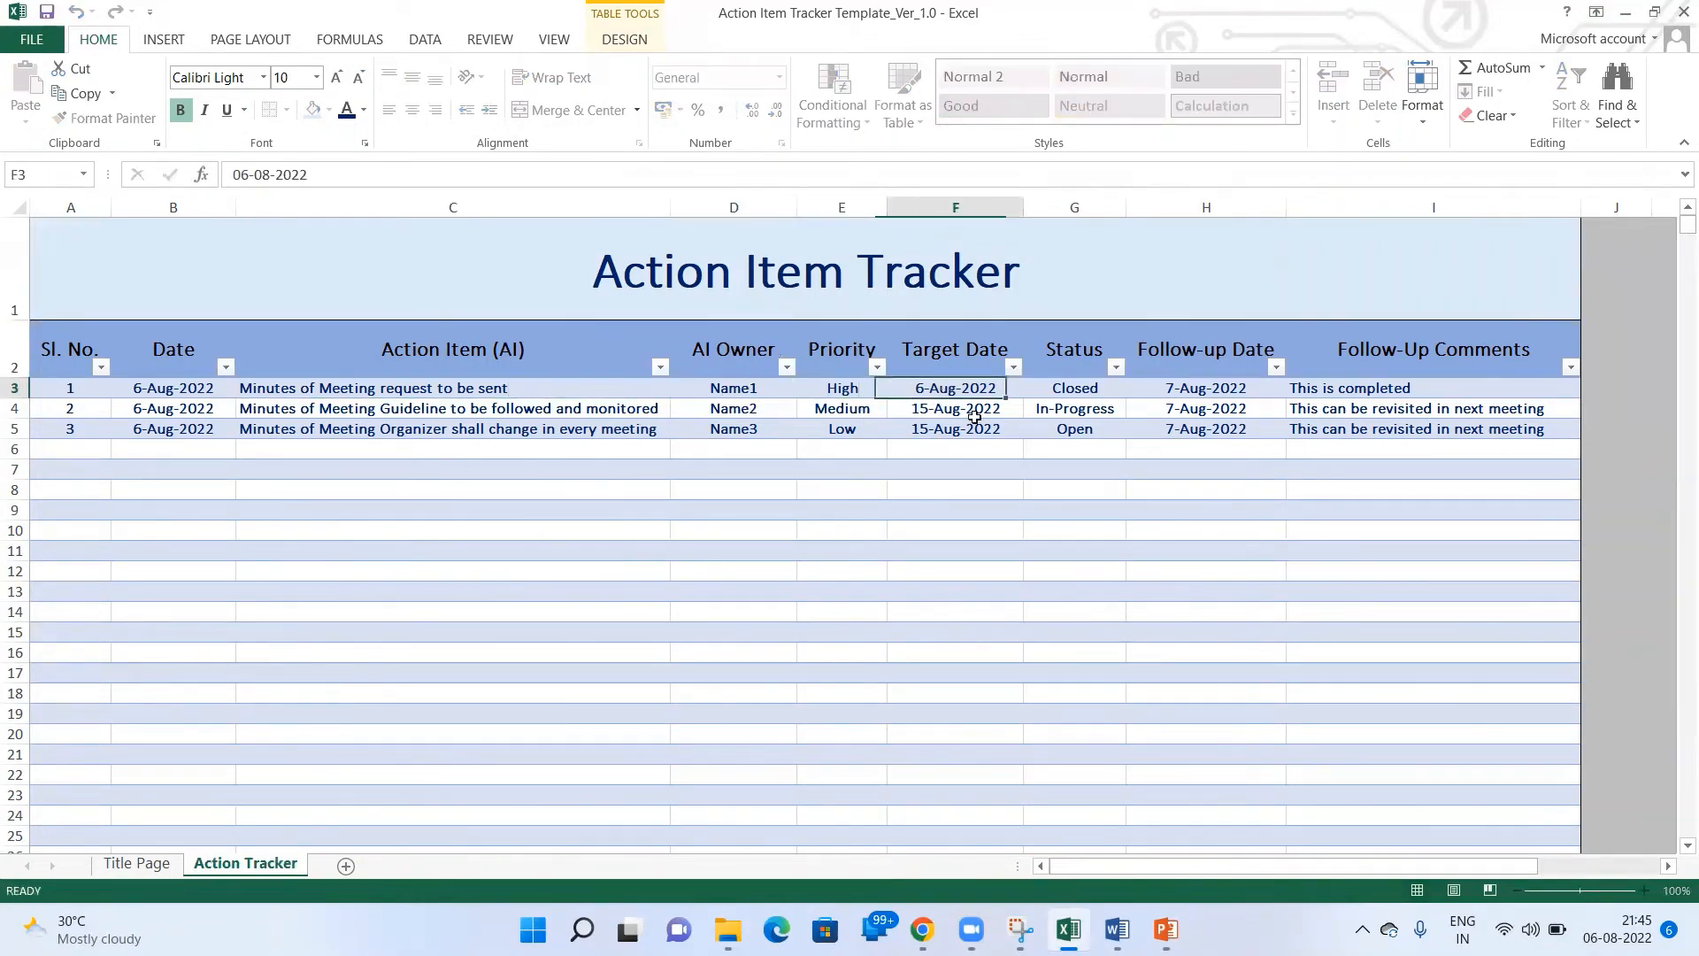
click(982, 570)
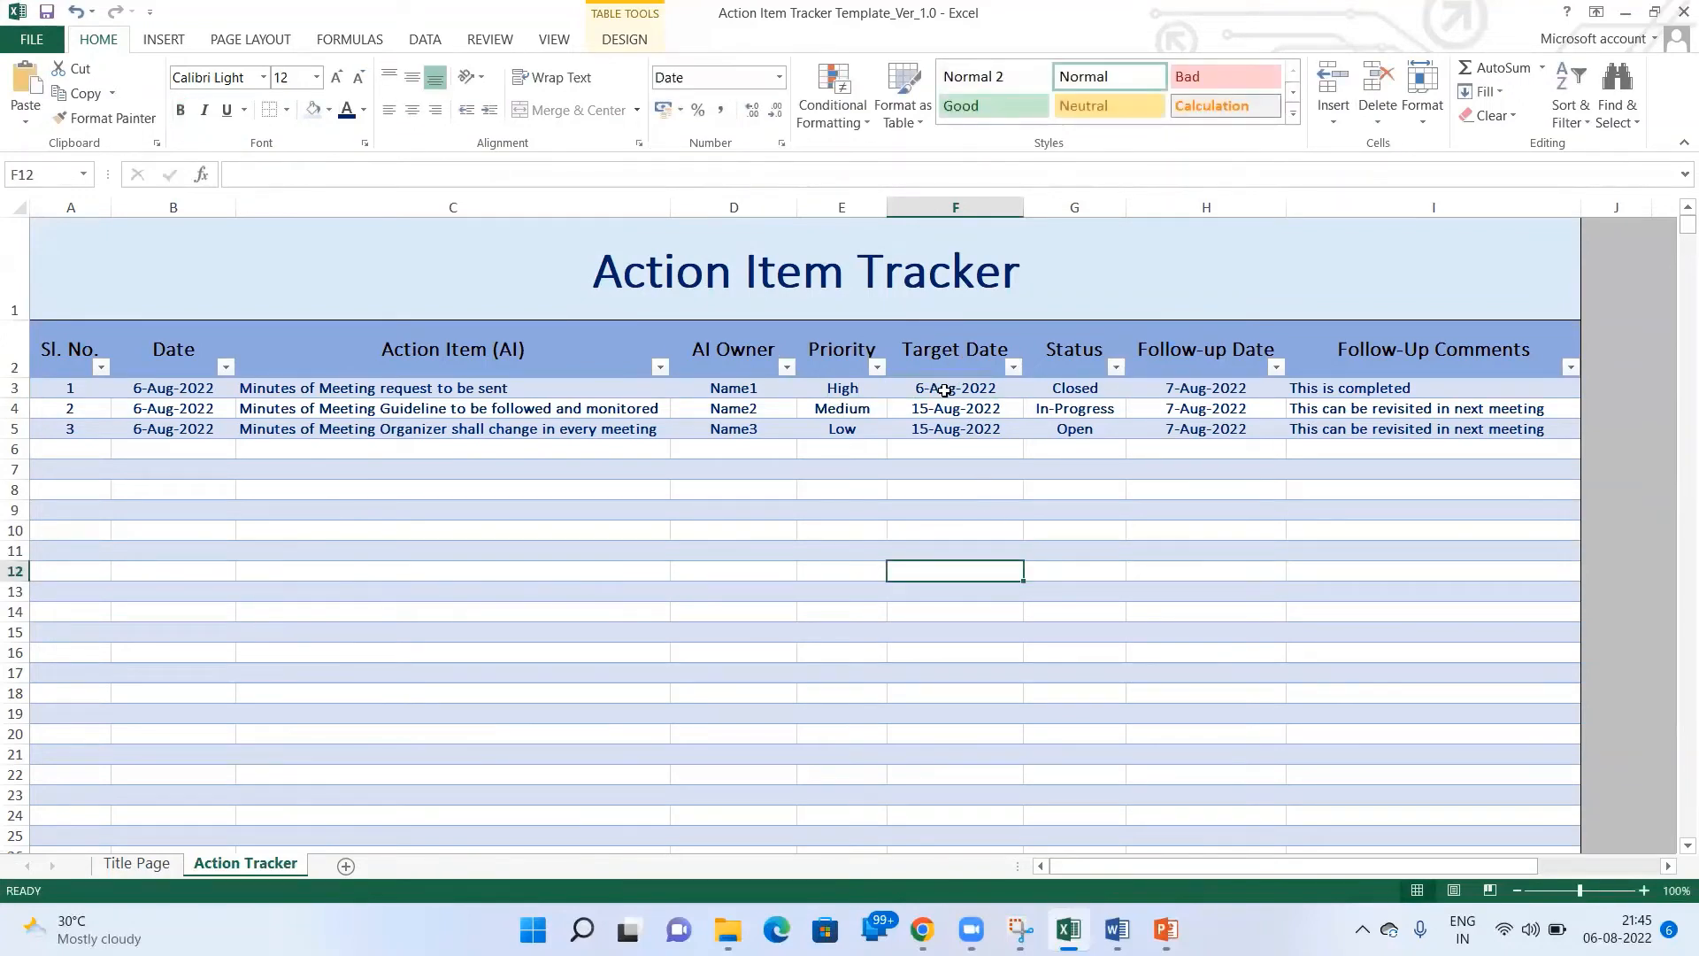
click(1071, 355)
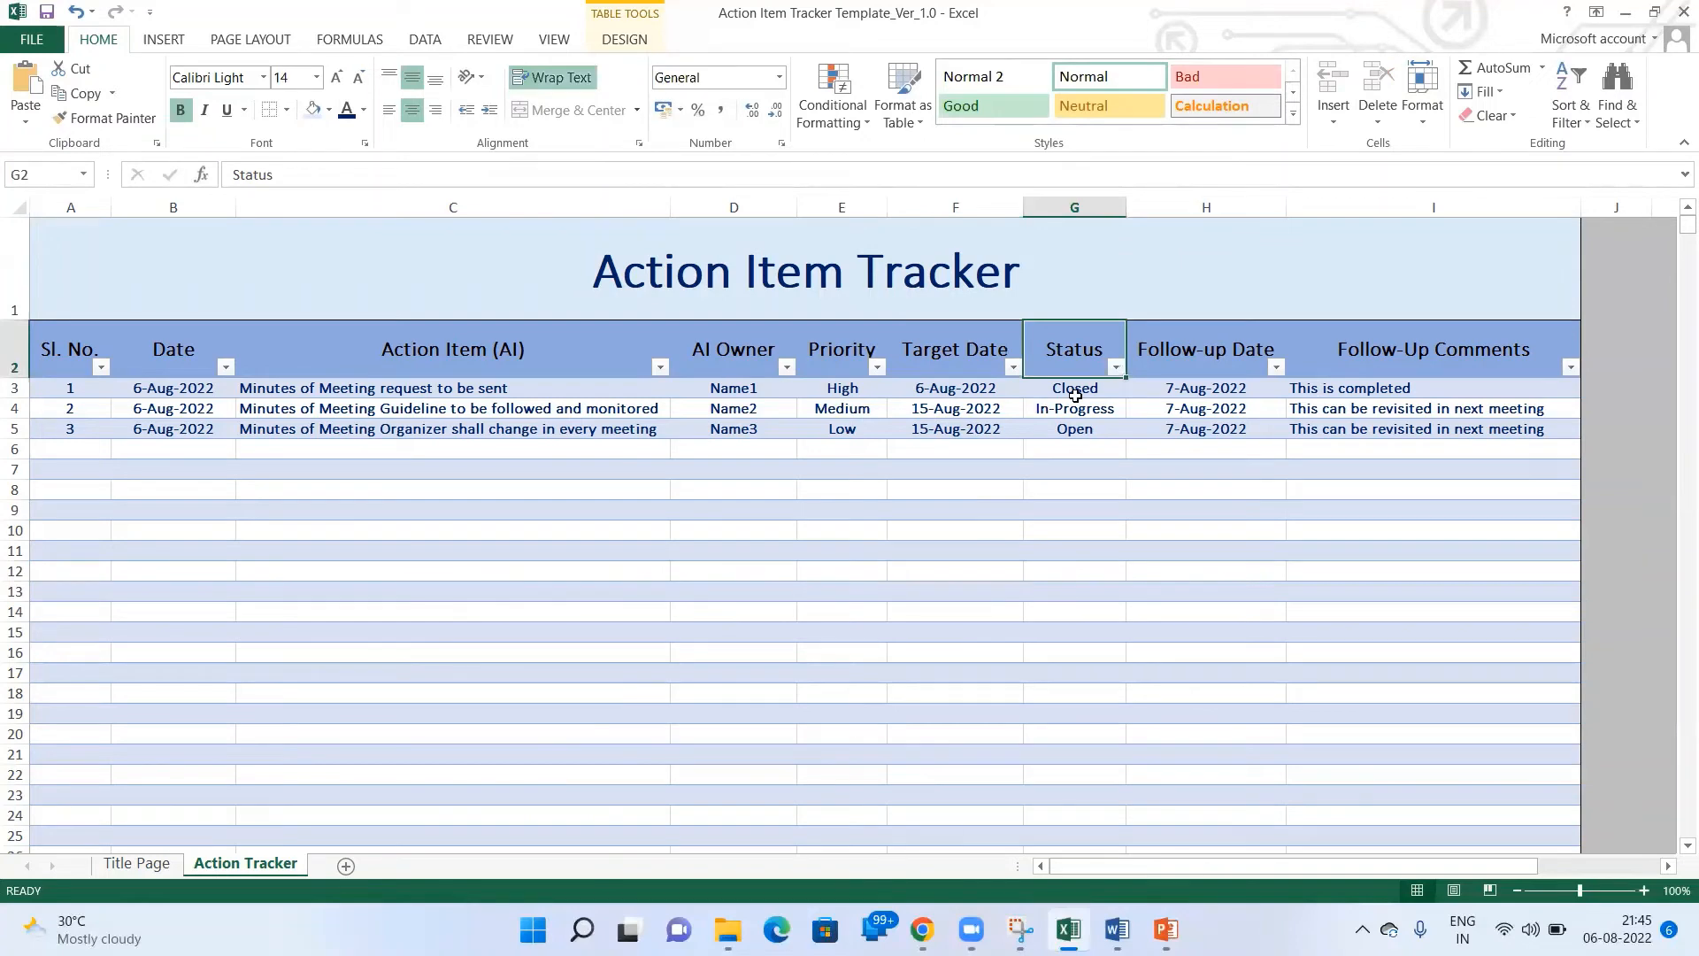
click(1076, 427)
click(1081, 388)
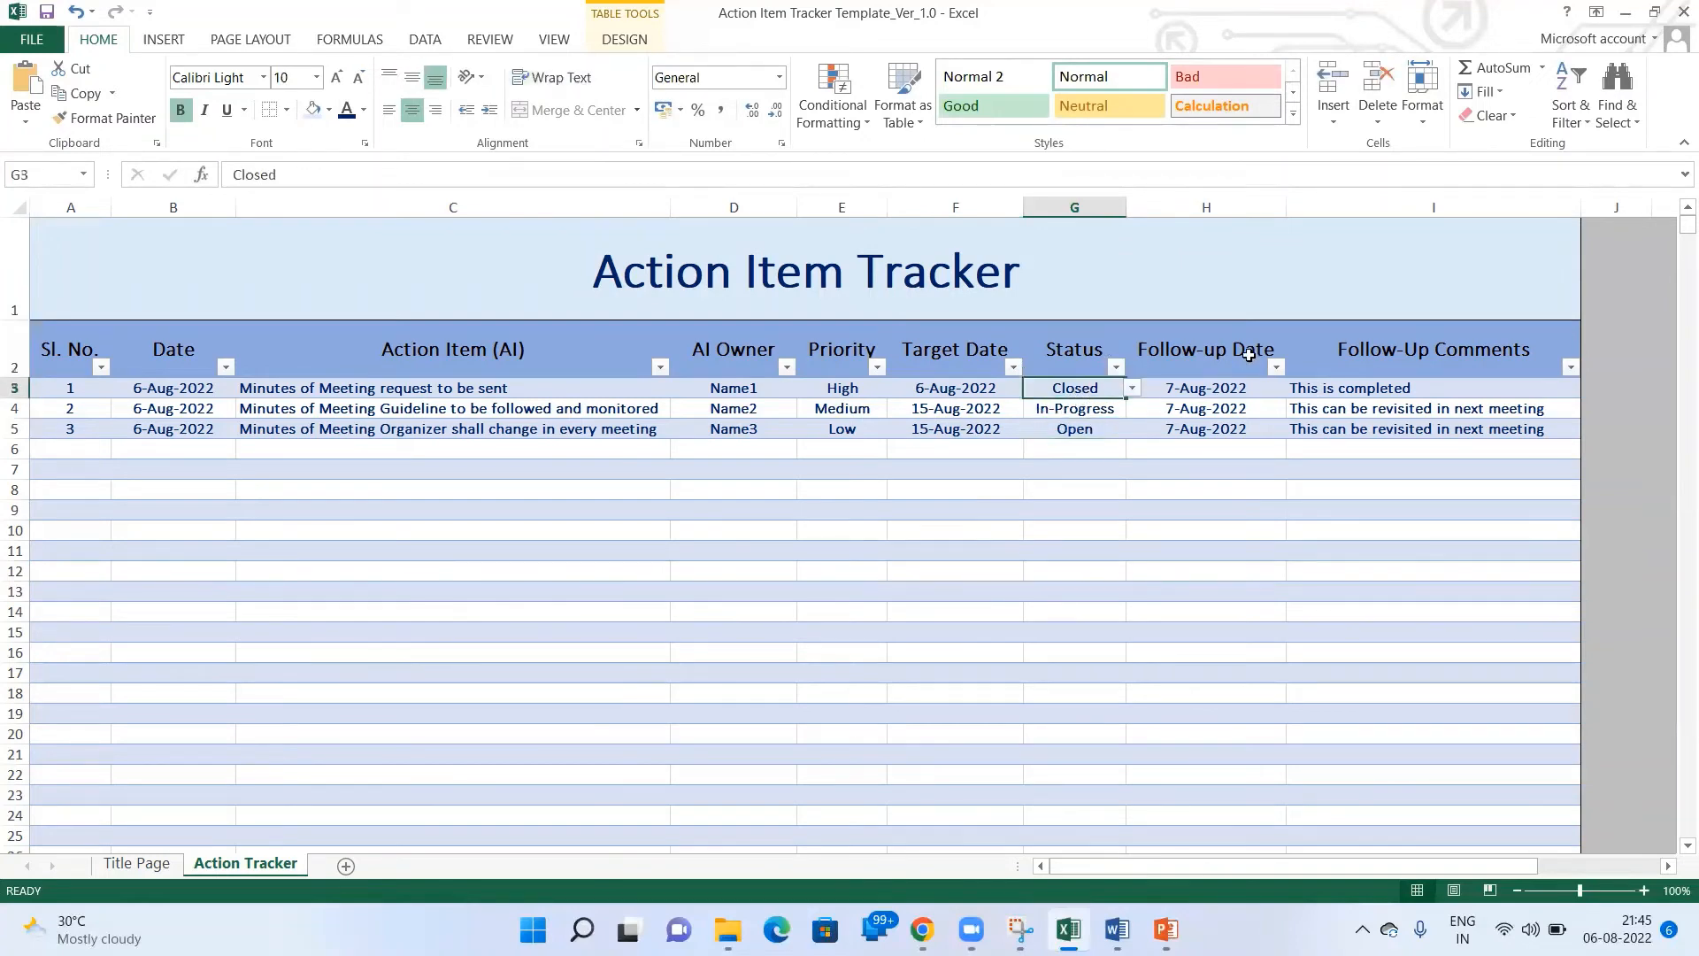
click(1242, 392)
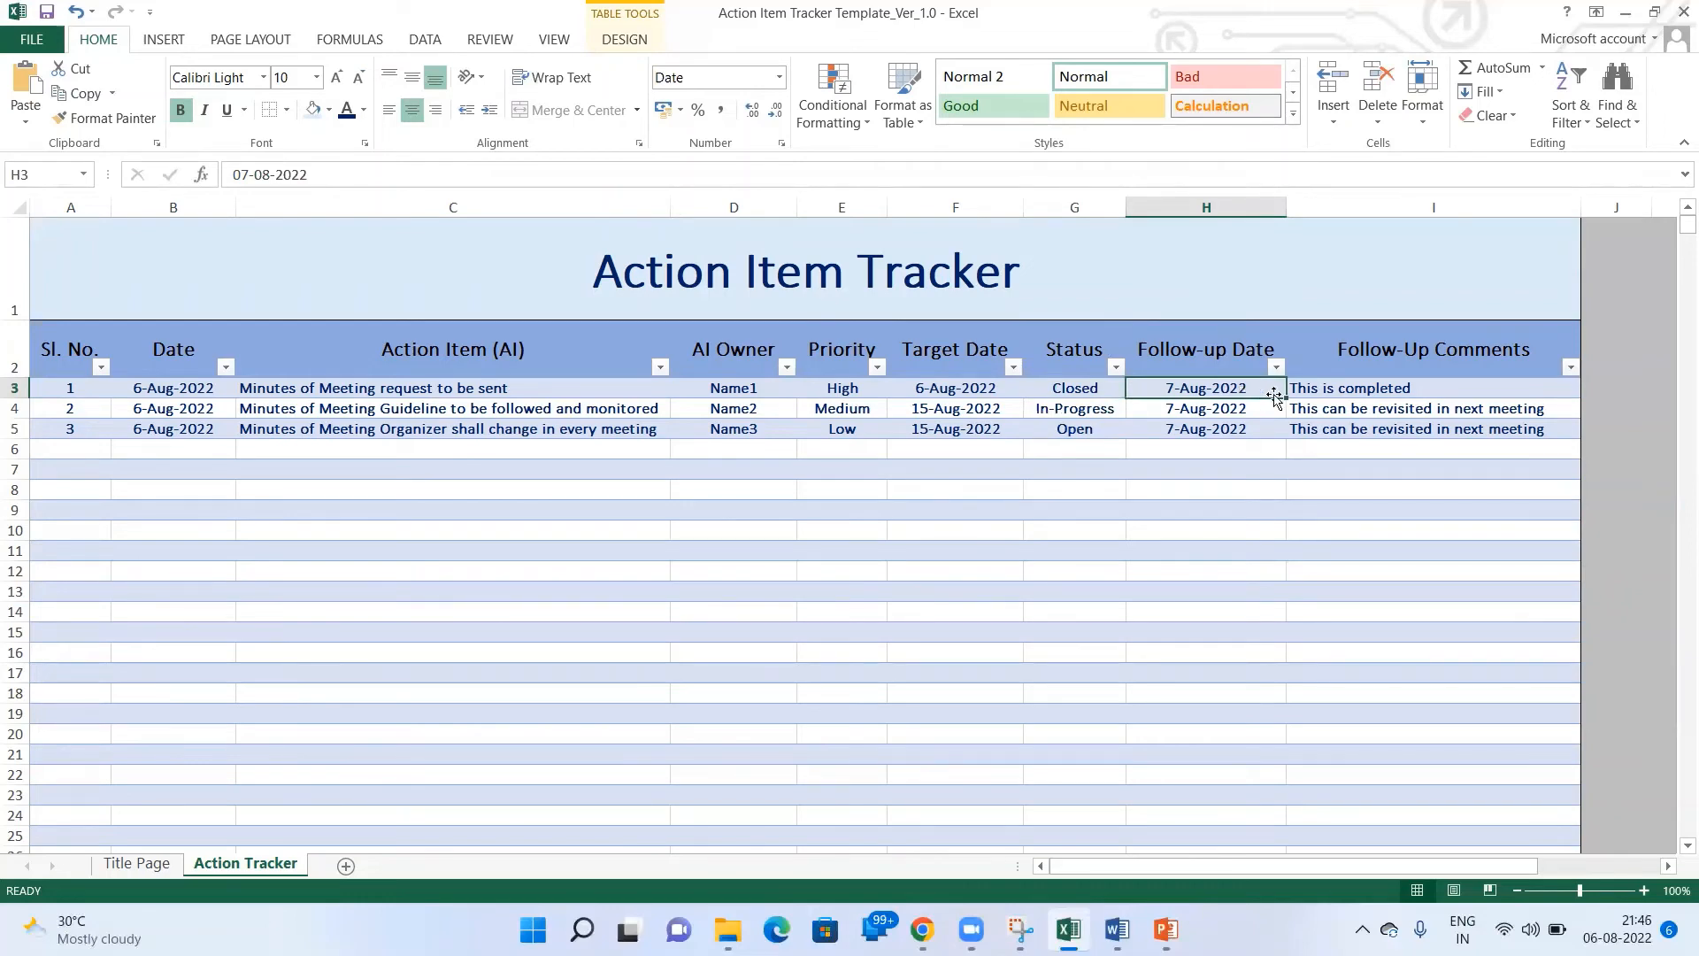
double_click(1190, 387)
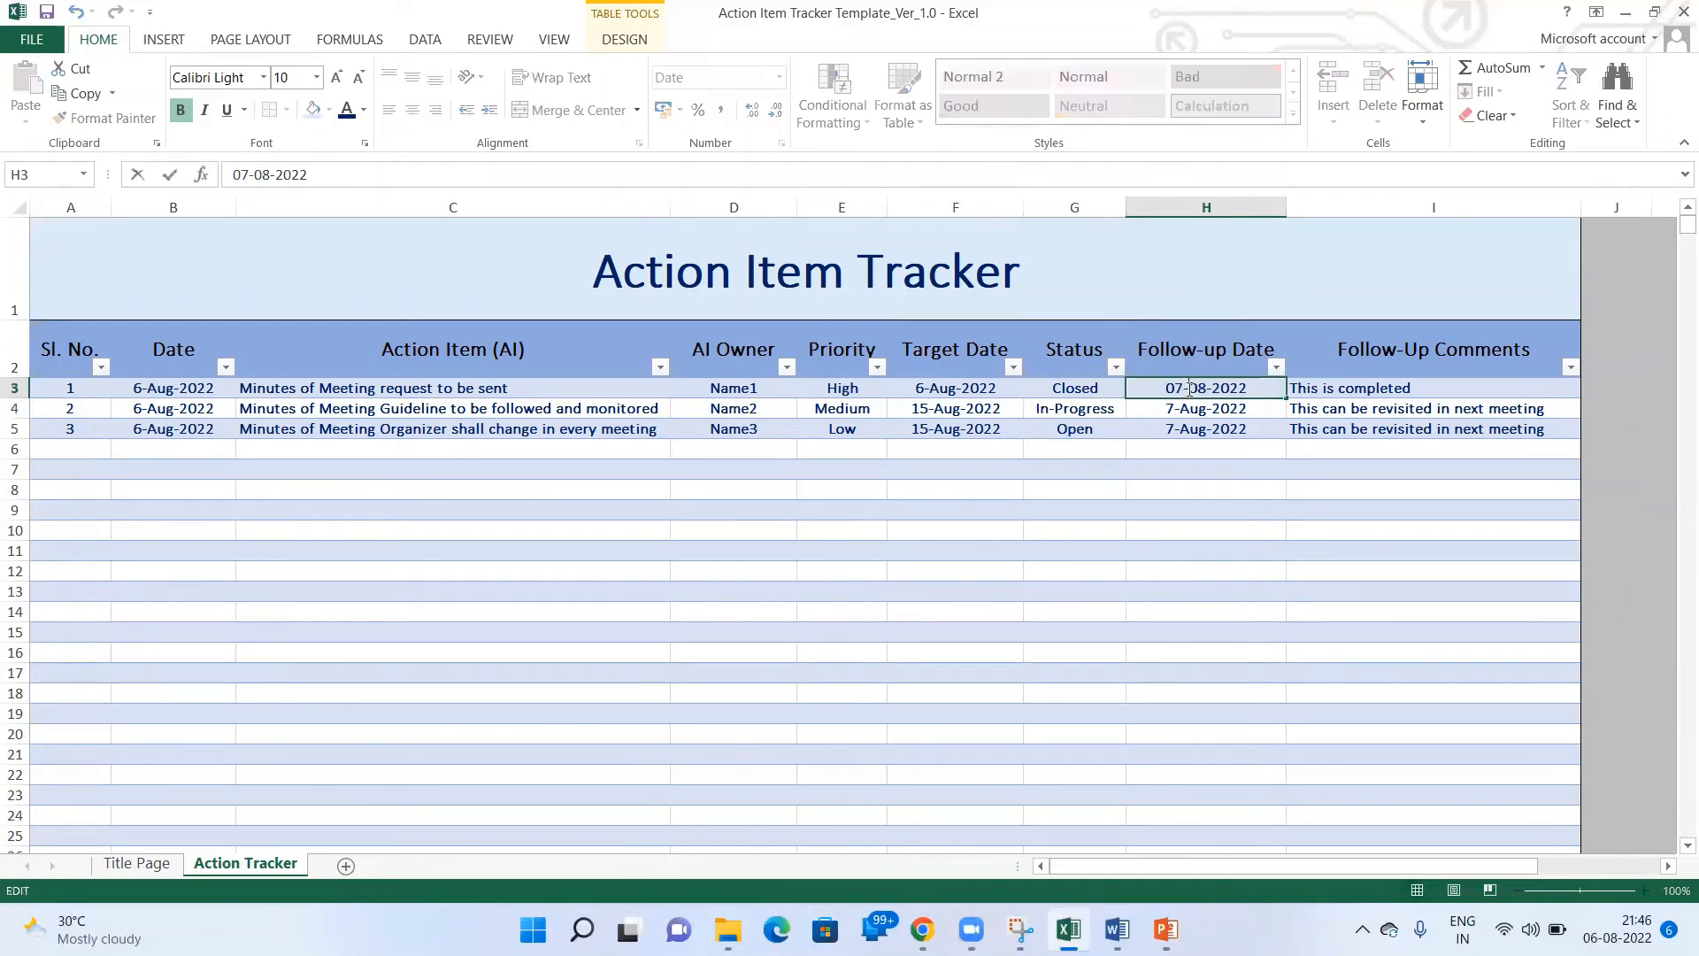
double_click(1184, 389)
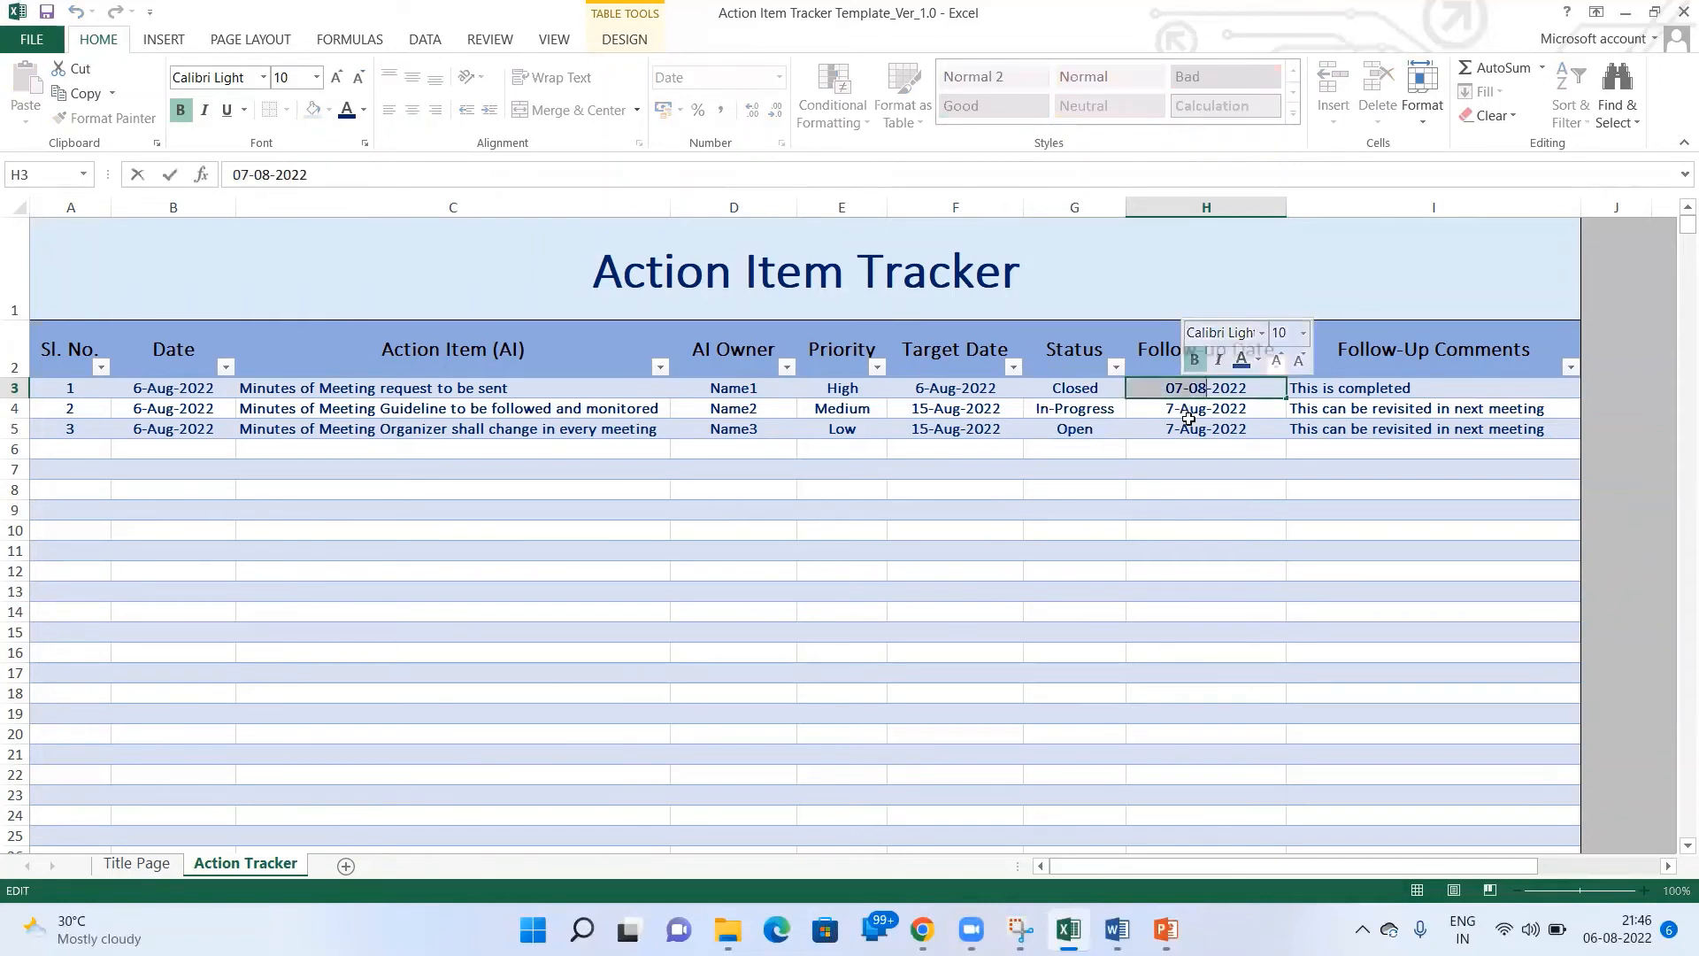
click(1186, 409)
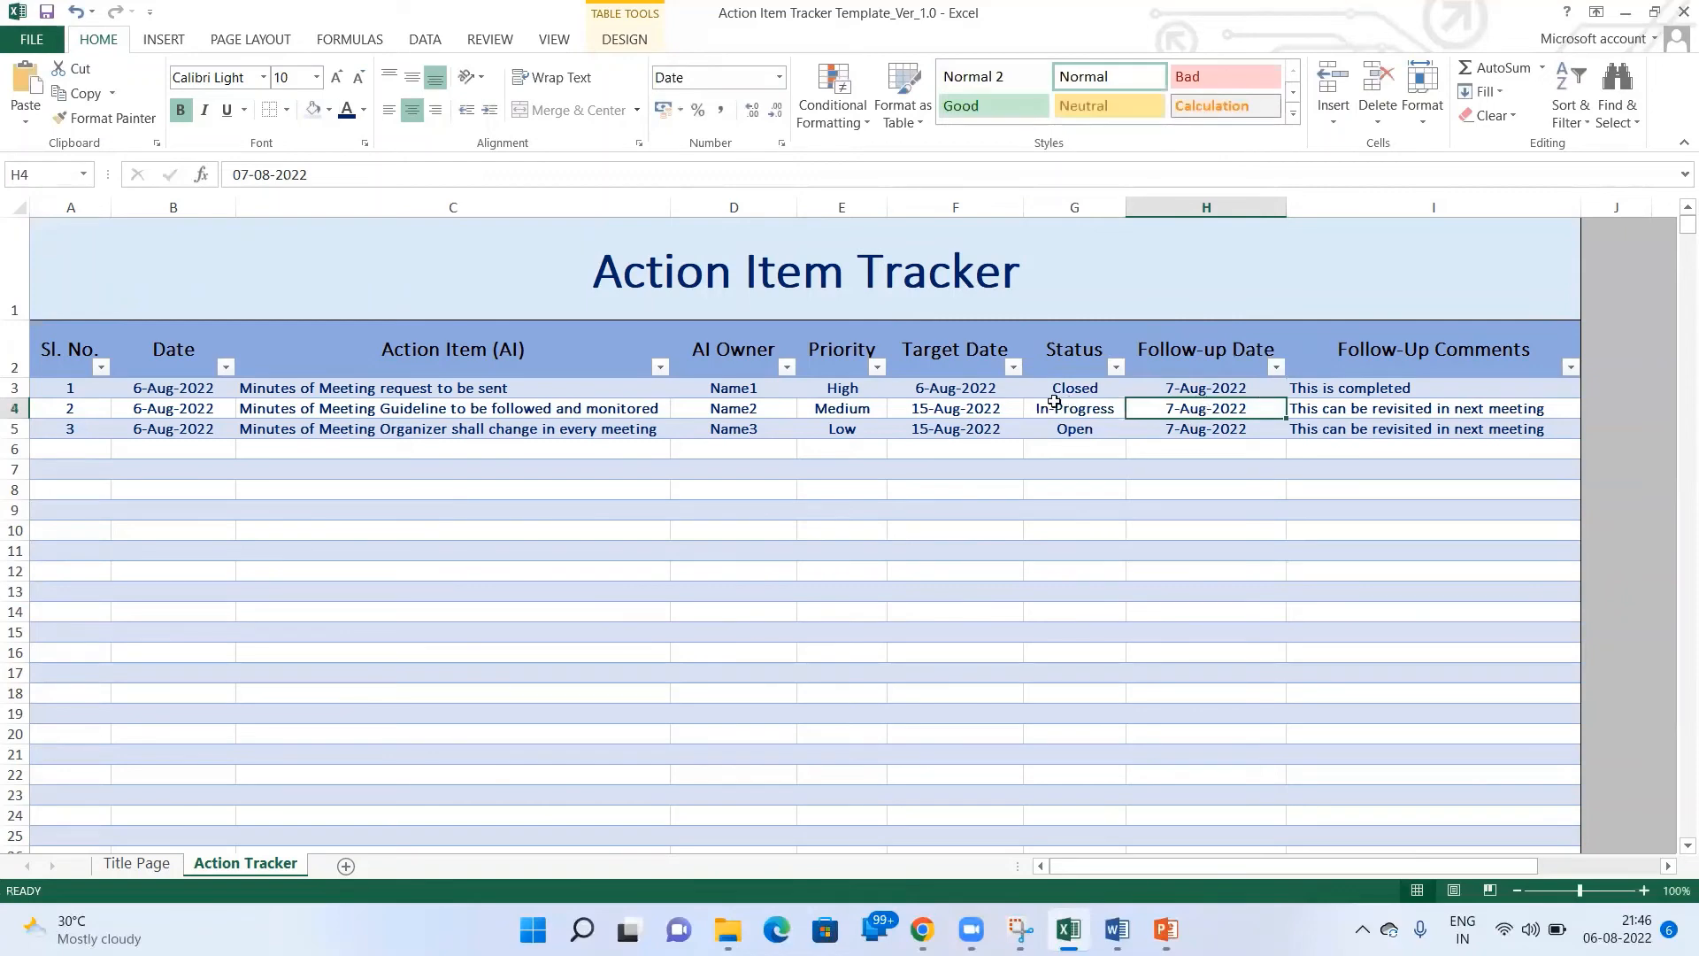
Set the first action item's target date to 7-Aug-2022 and check it against the follow-up date and comment.
double_click(922, 389)
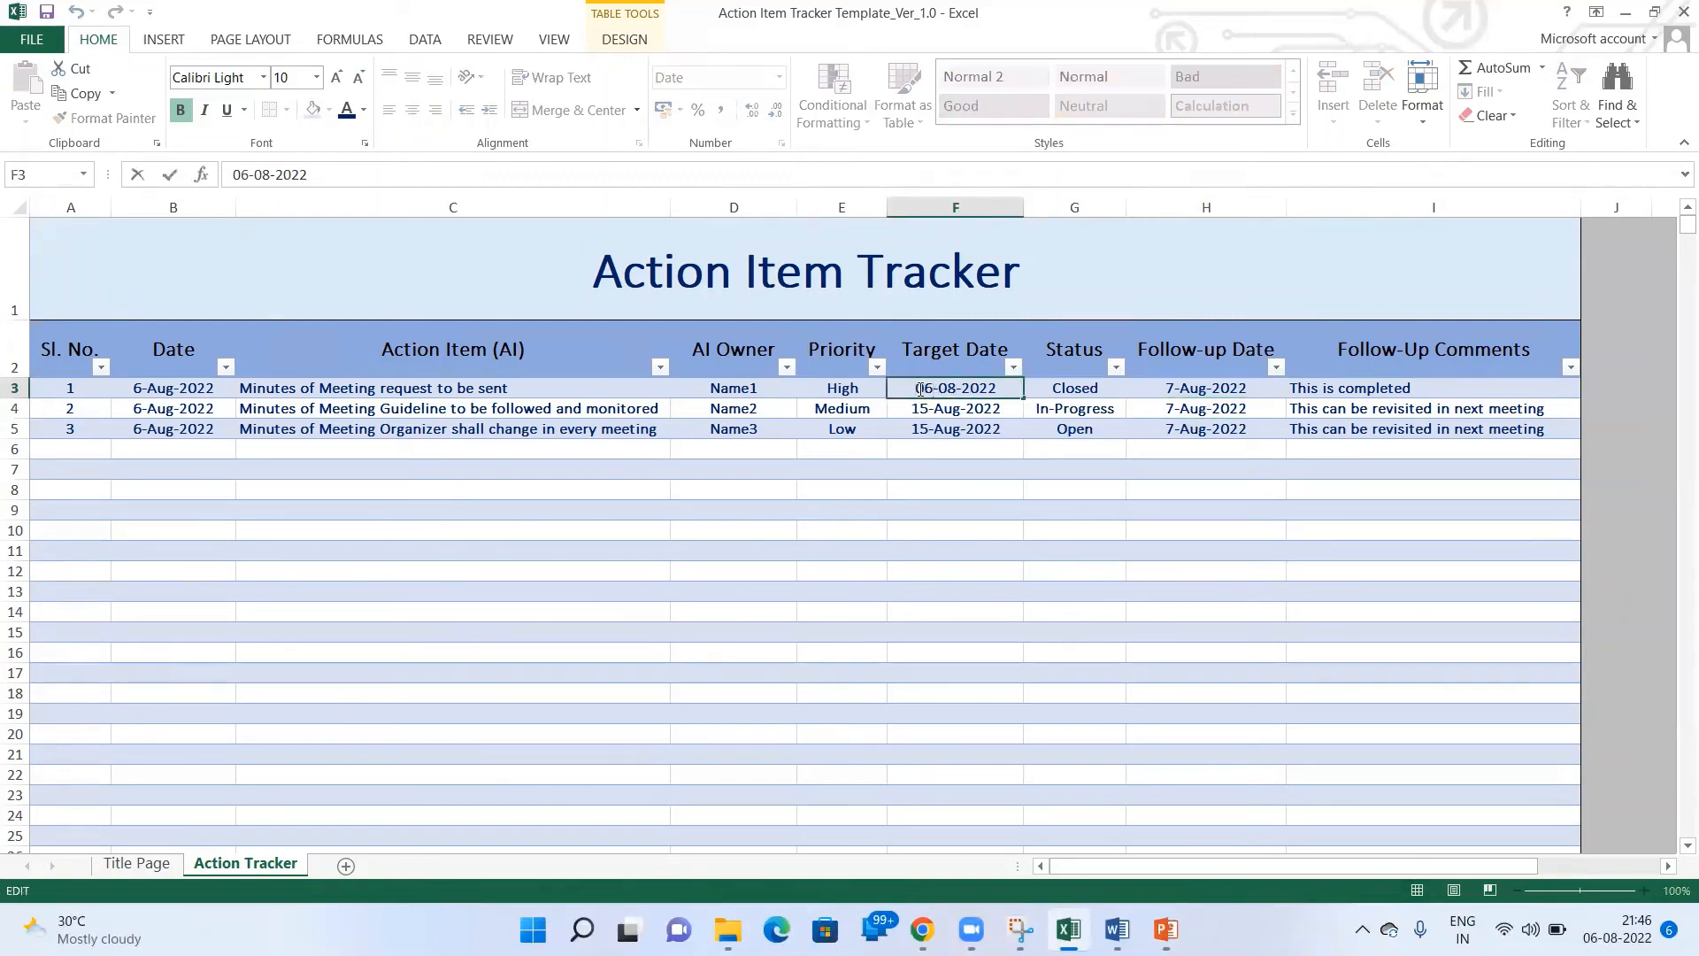
key(Delete)
text(7)
click(945, 489)
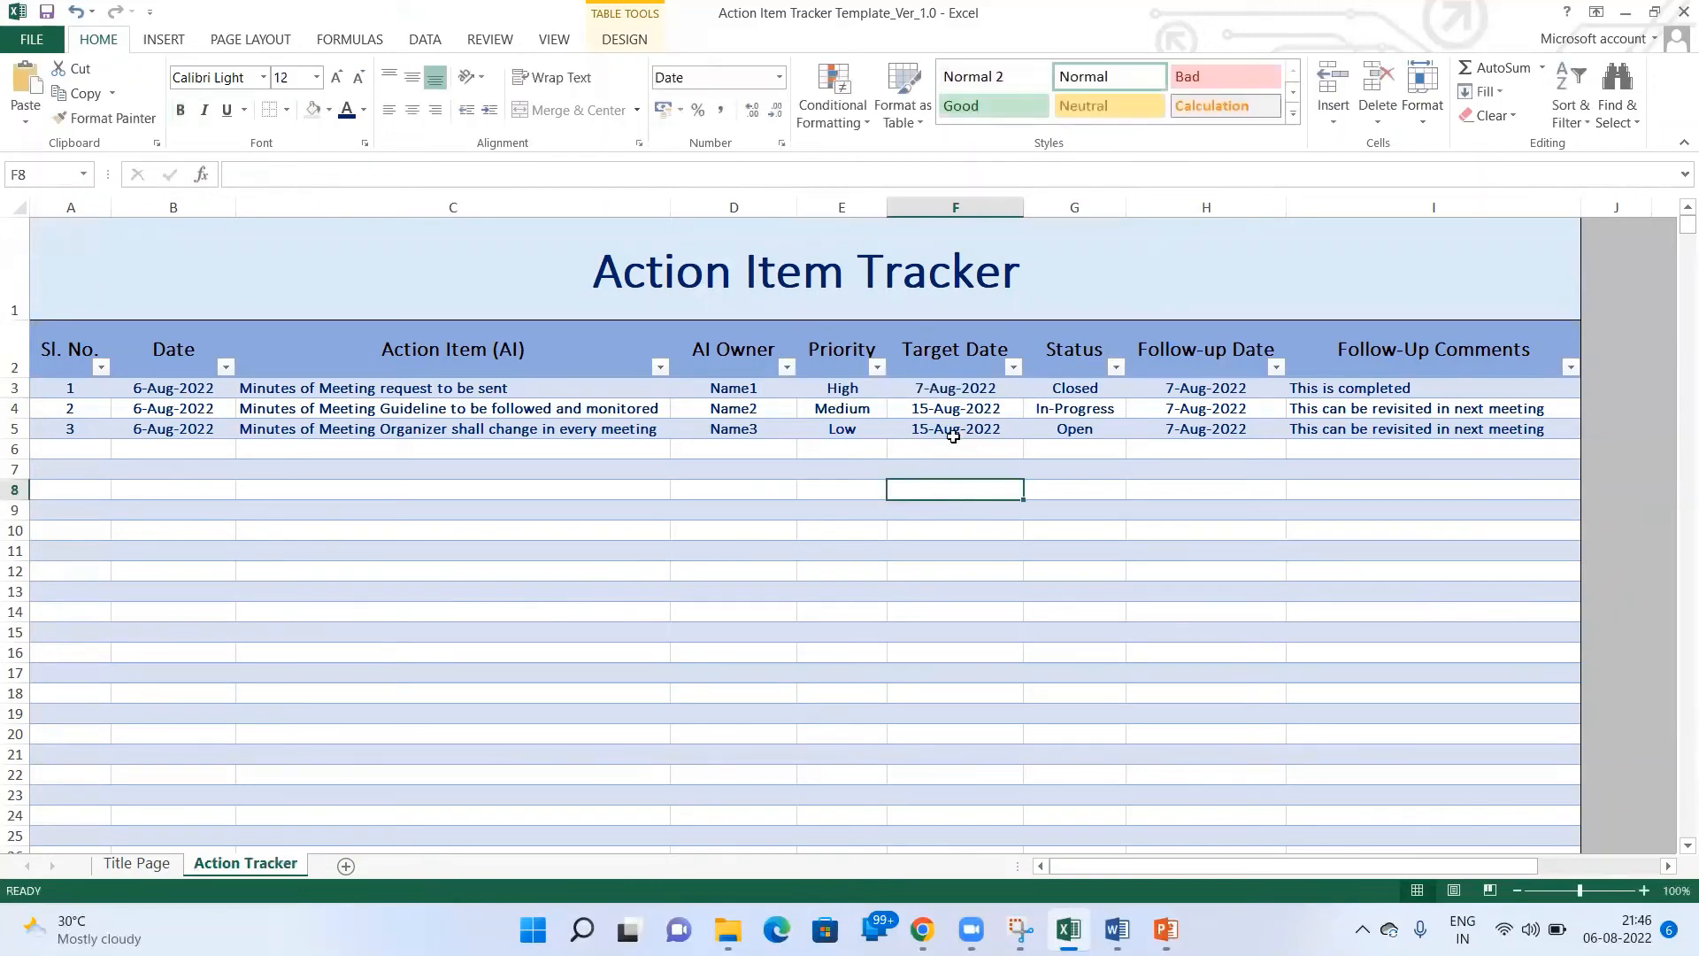
click(947, 387)
double_click(1206, 394)
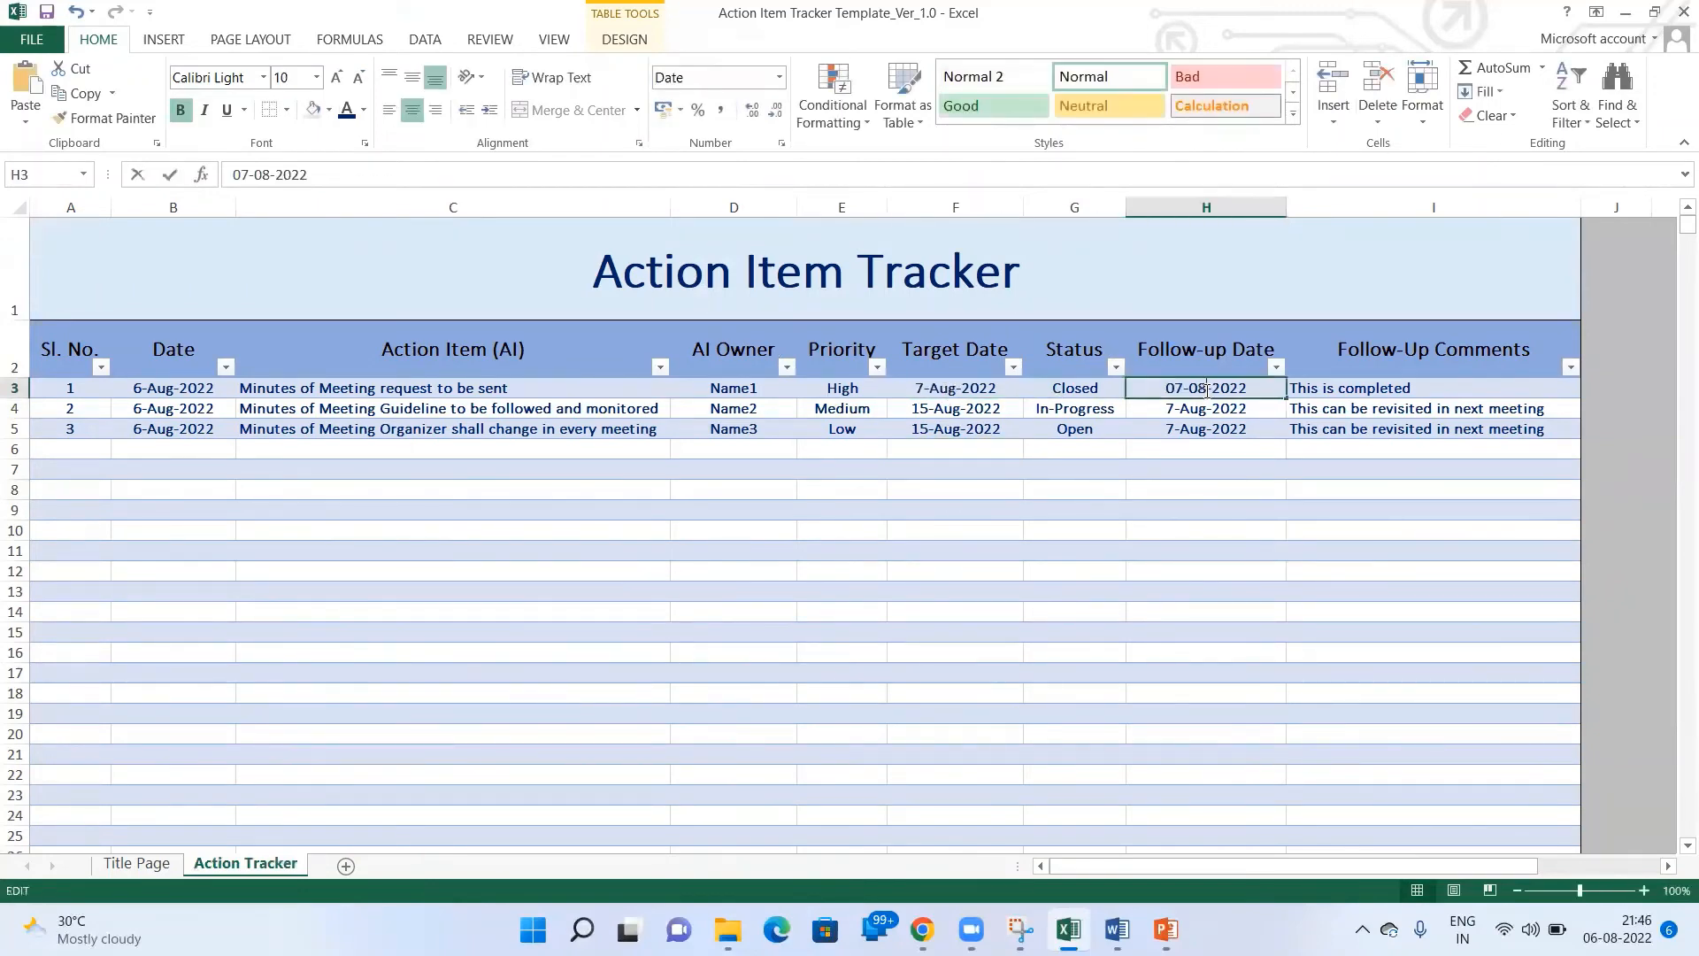
click(1341, 391)
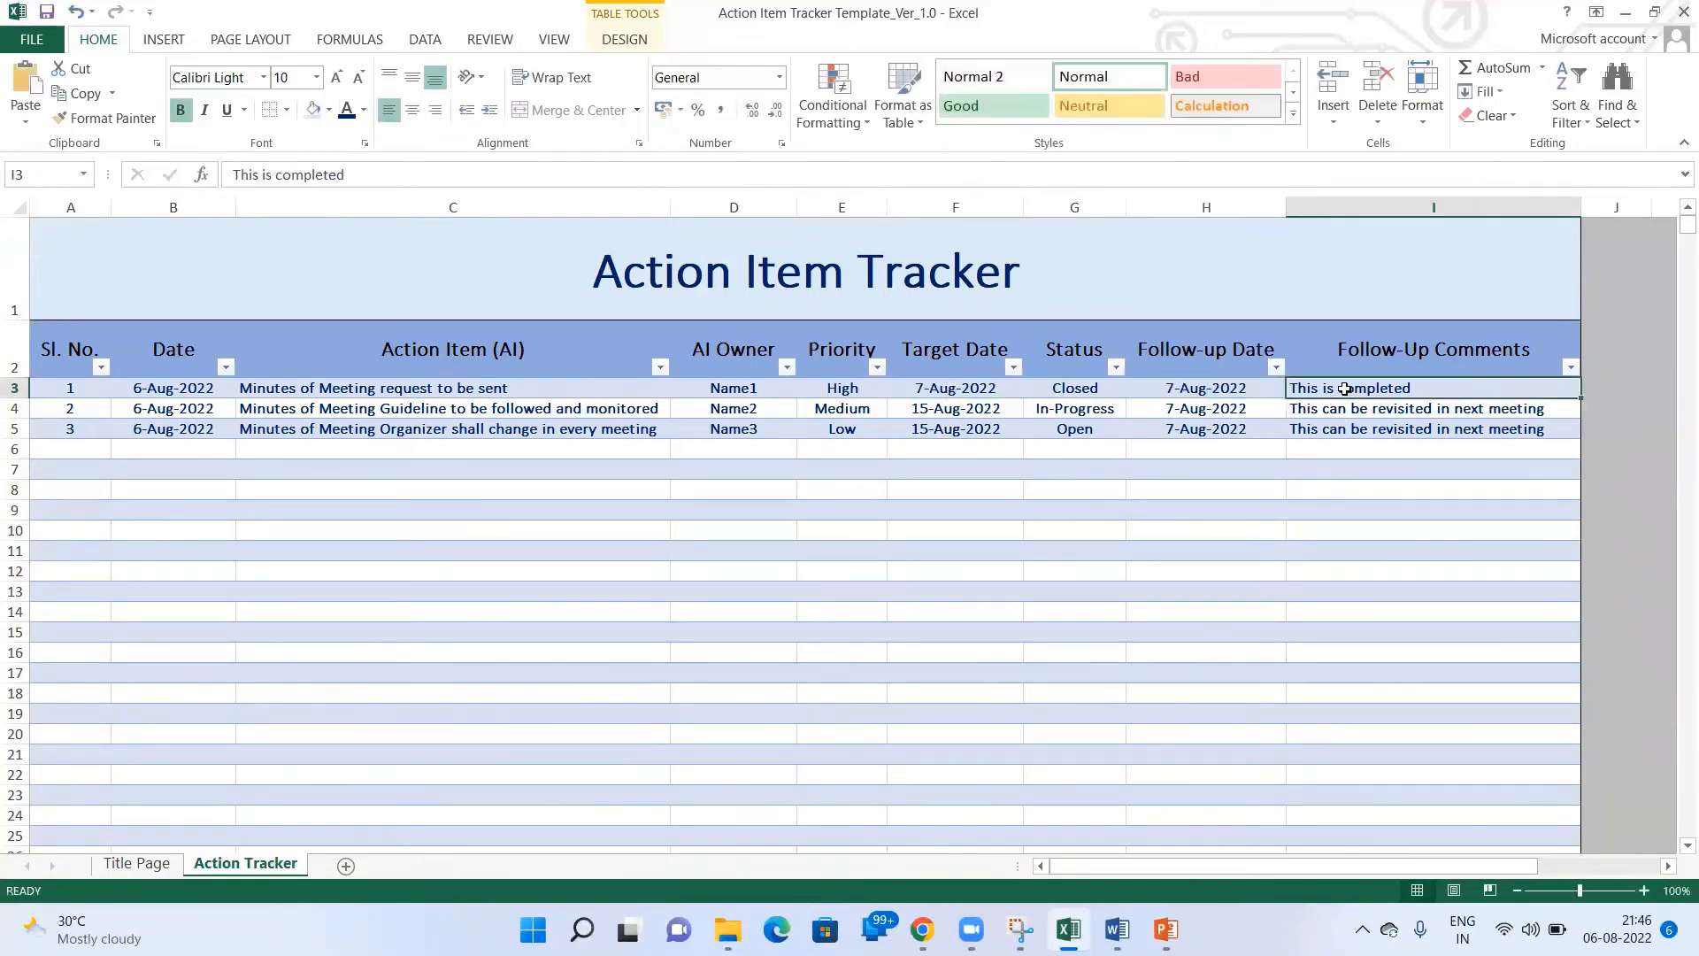
Increase the height of the second action item's row to about three text lines so its full description fits.
click(207, 408)
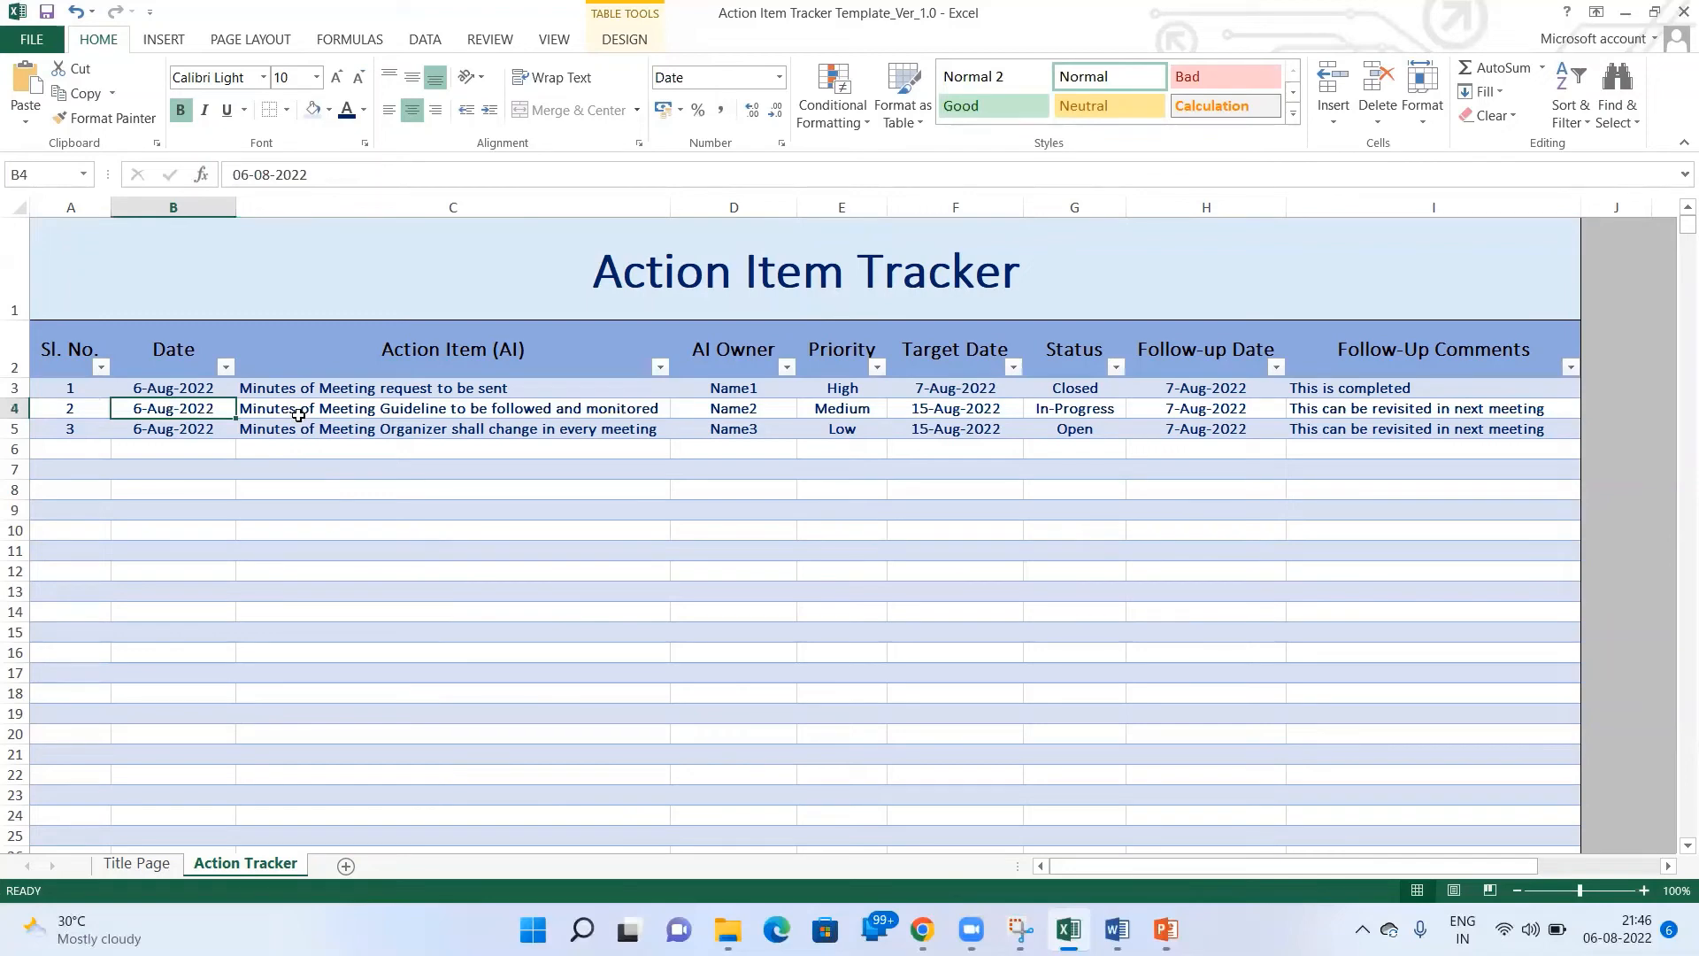
double_click(564, 409)
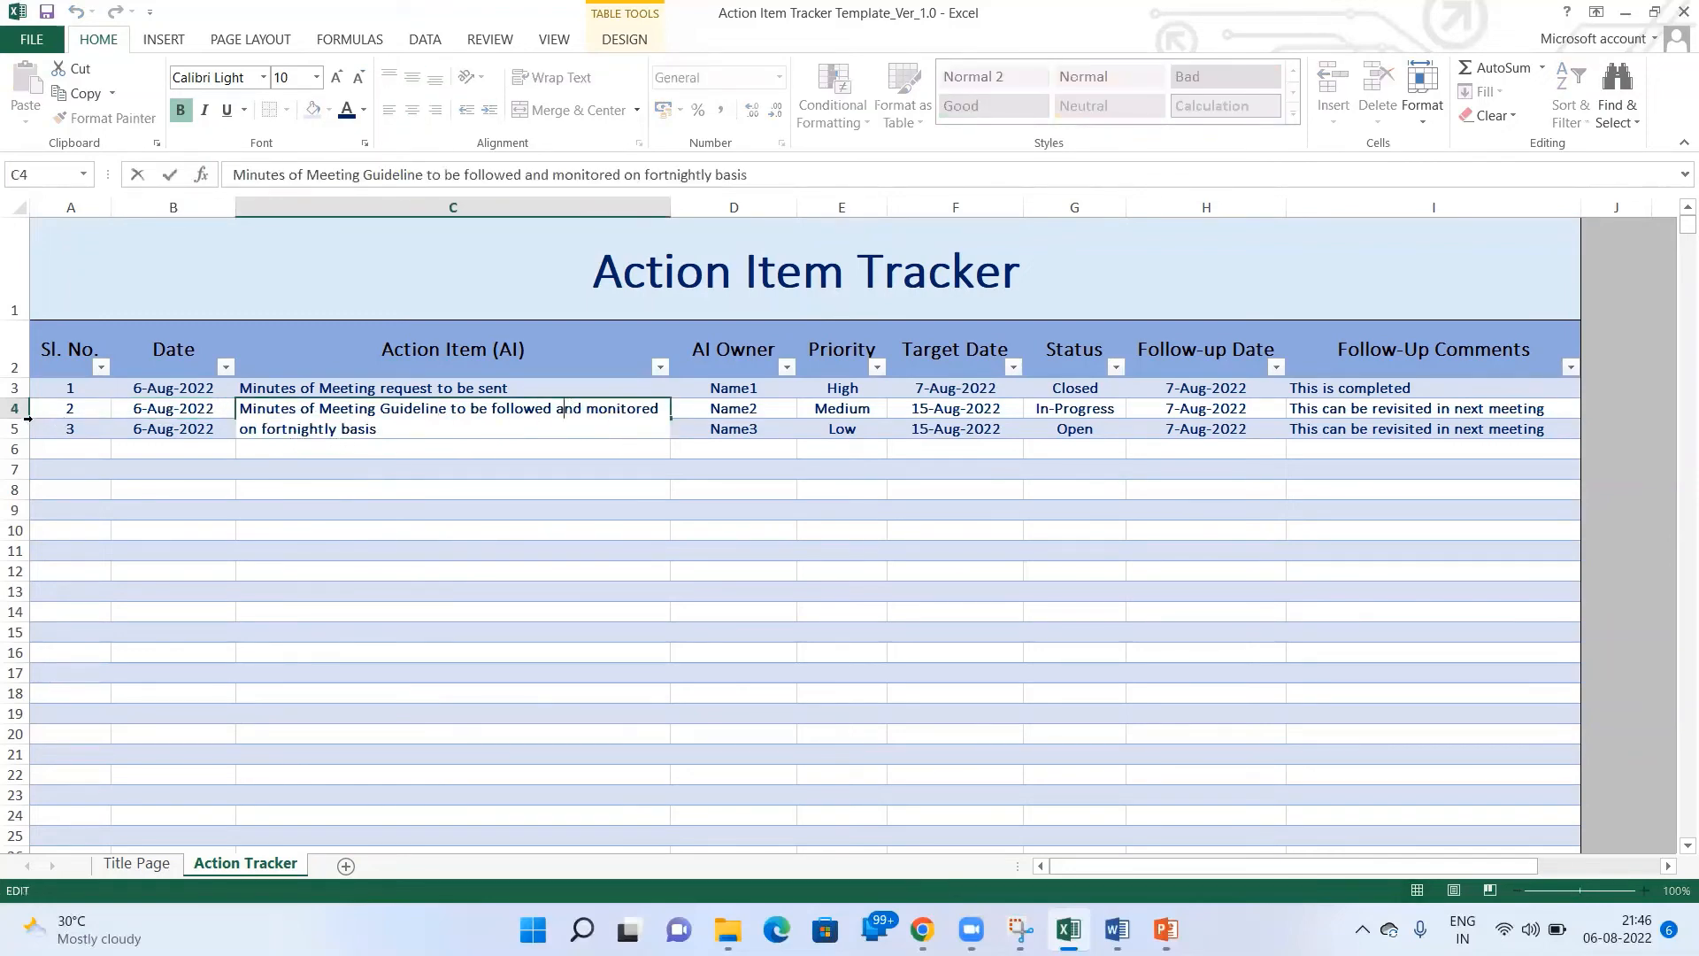
drag(27, 412, 17, 458)
click(31, 474)
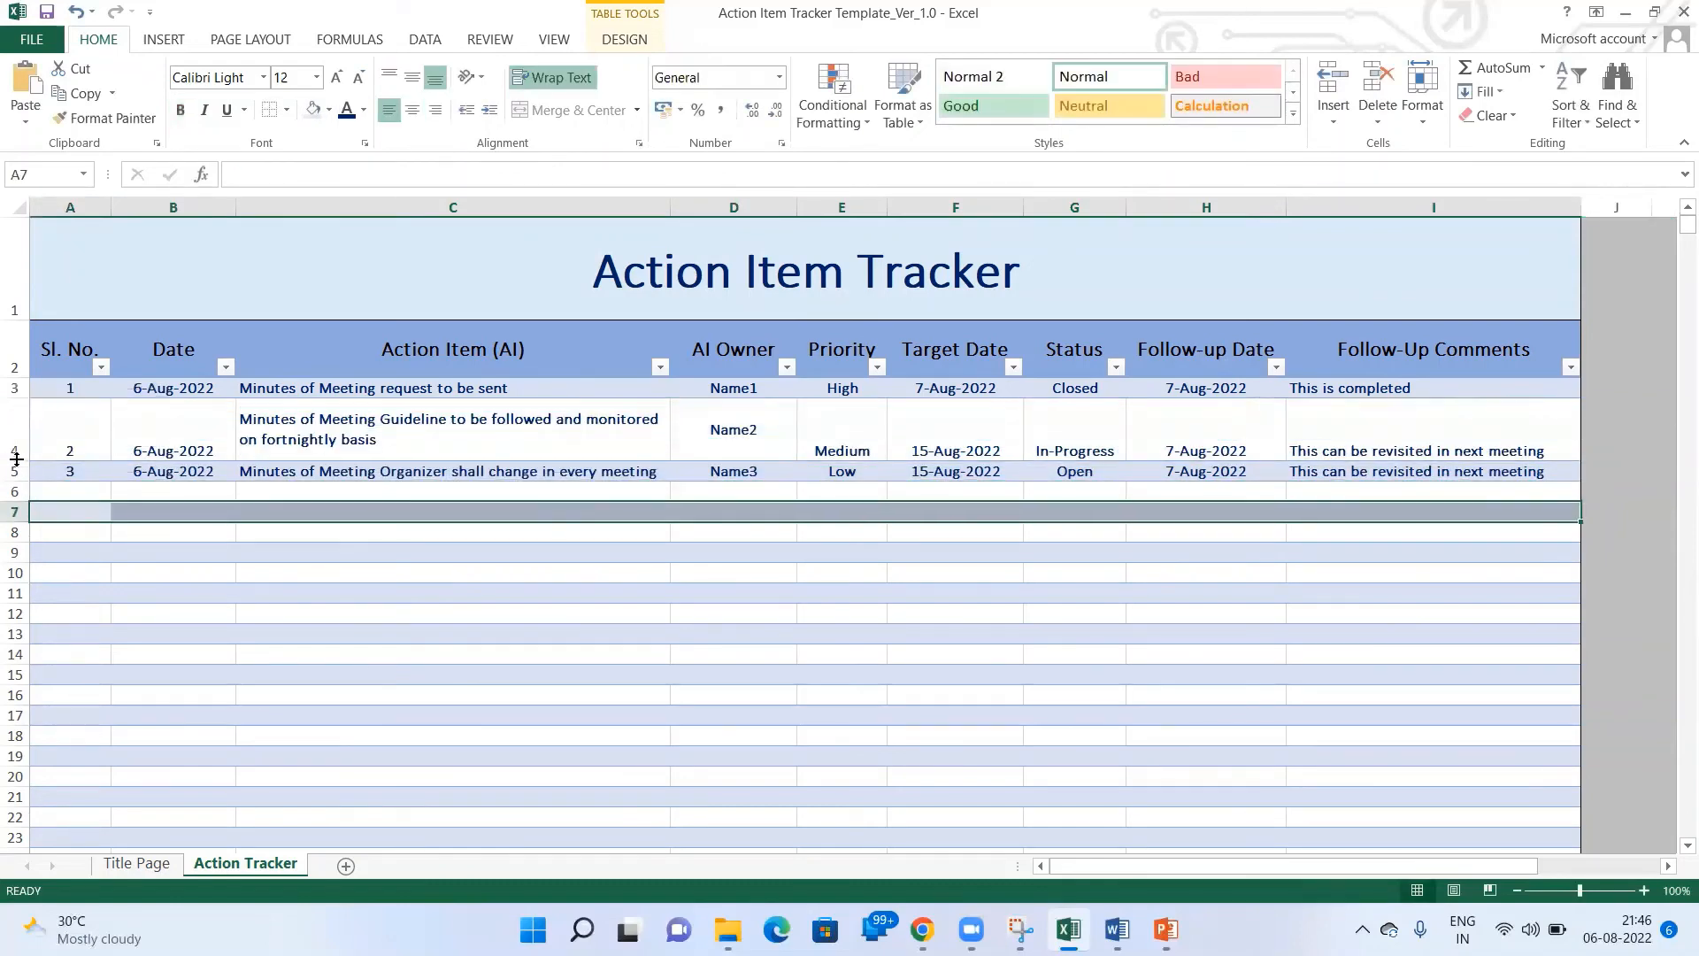
Top-align the contents of the header row and the three action item rows, across all columns from Sl. No. to Follow-Up Comments.
click(68, 371)
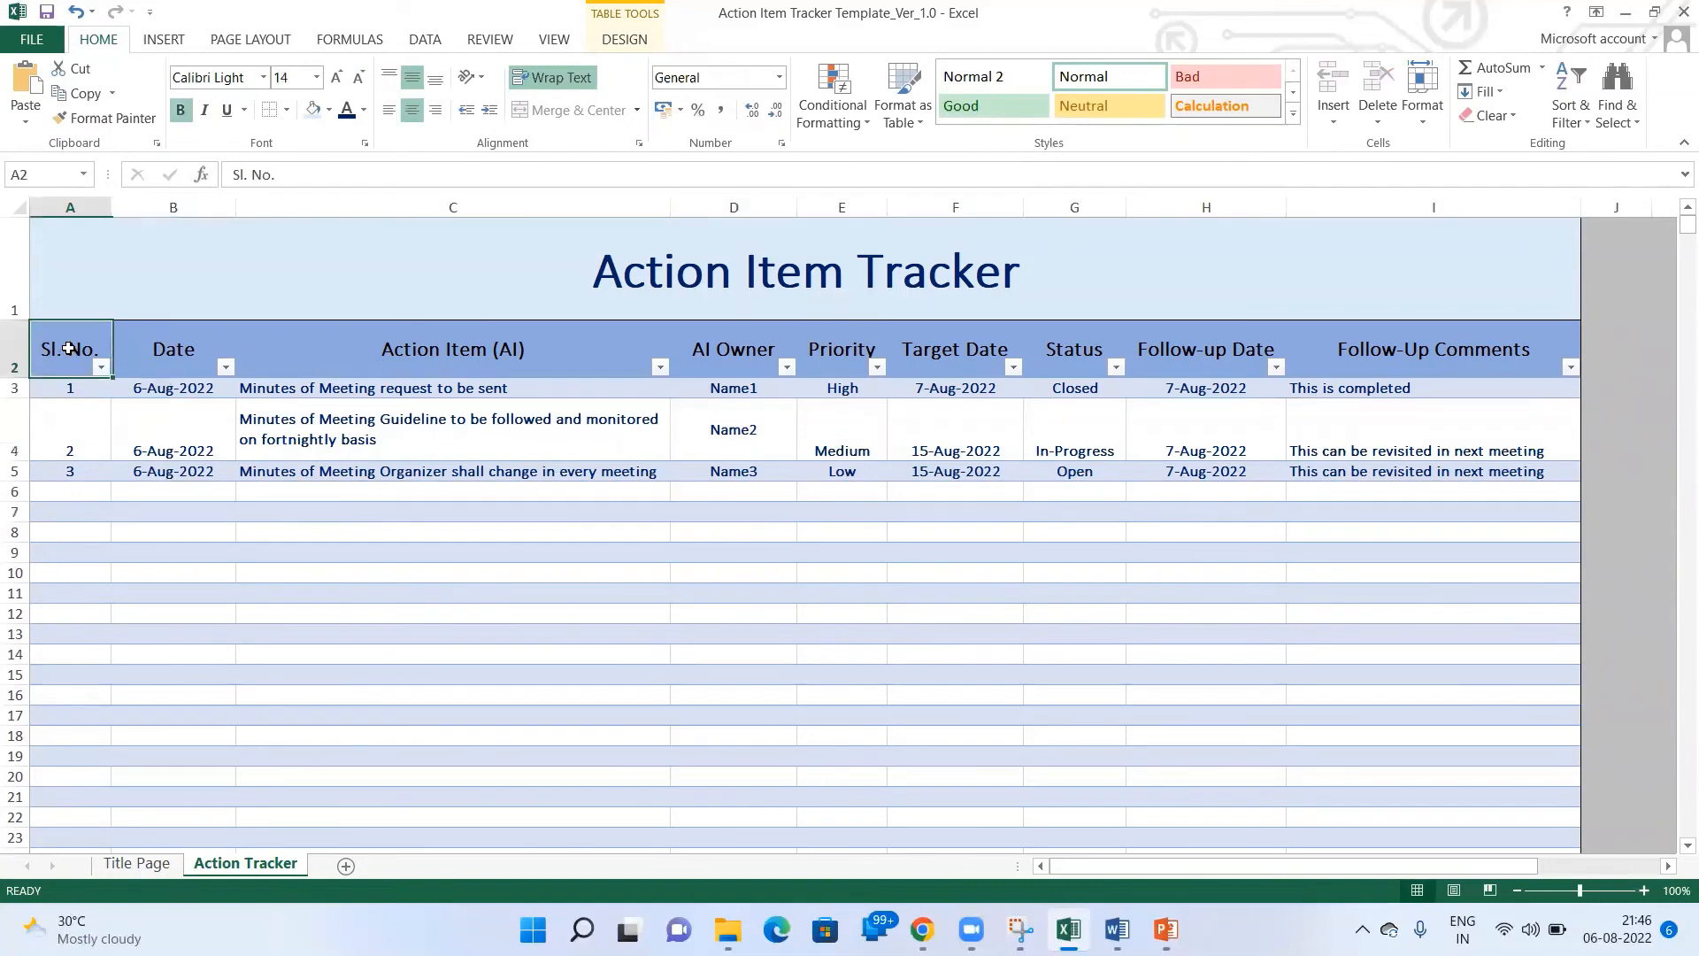
shift+click(1363, 467)
click(391, 80)
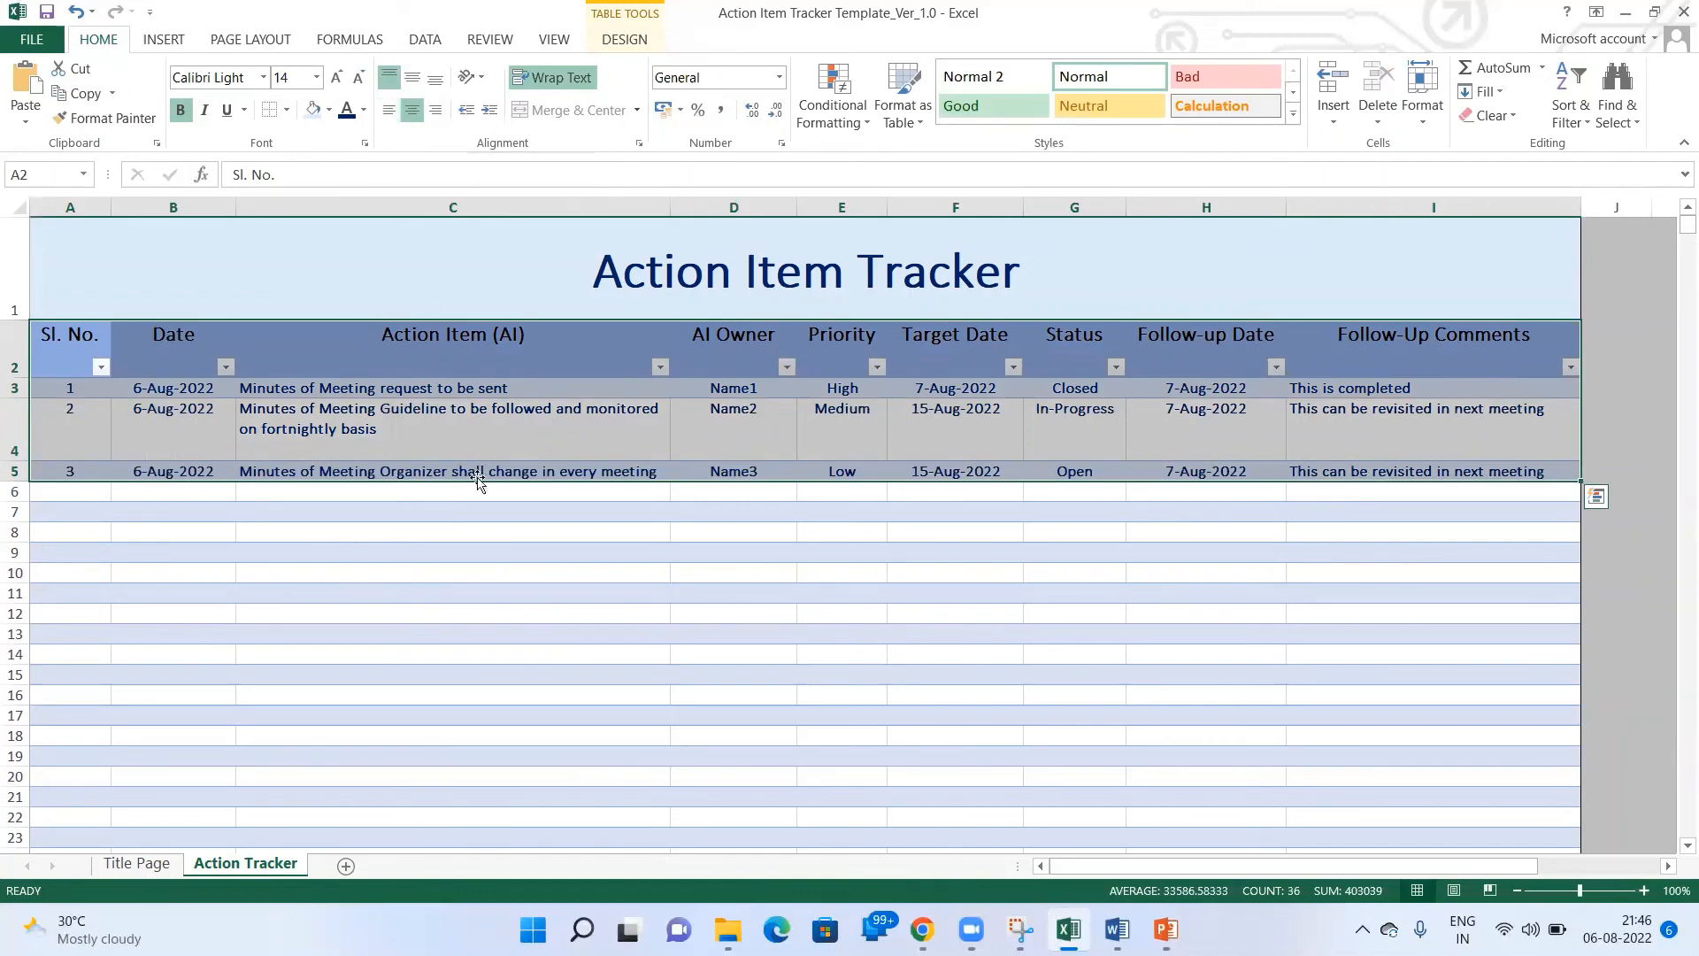
click(407, 496)
Examine the second action item's description, owner, priority, target date, status and follow-up date.
click(325, 453)
key(F2)
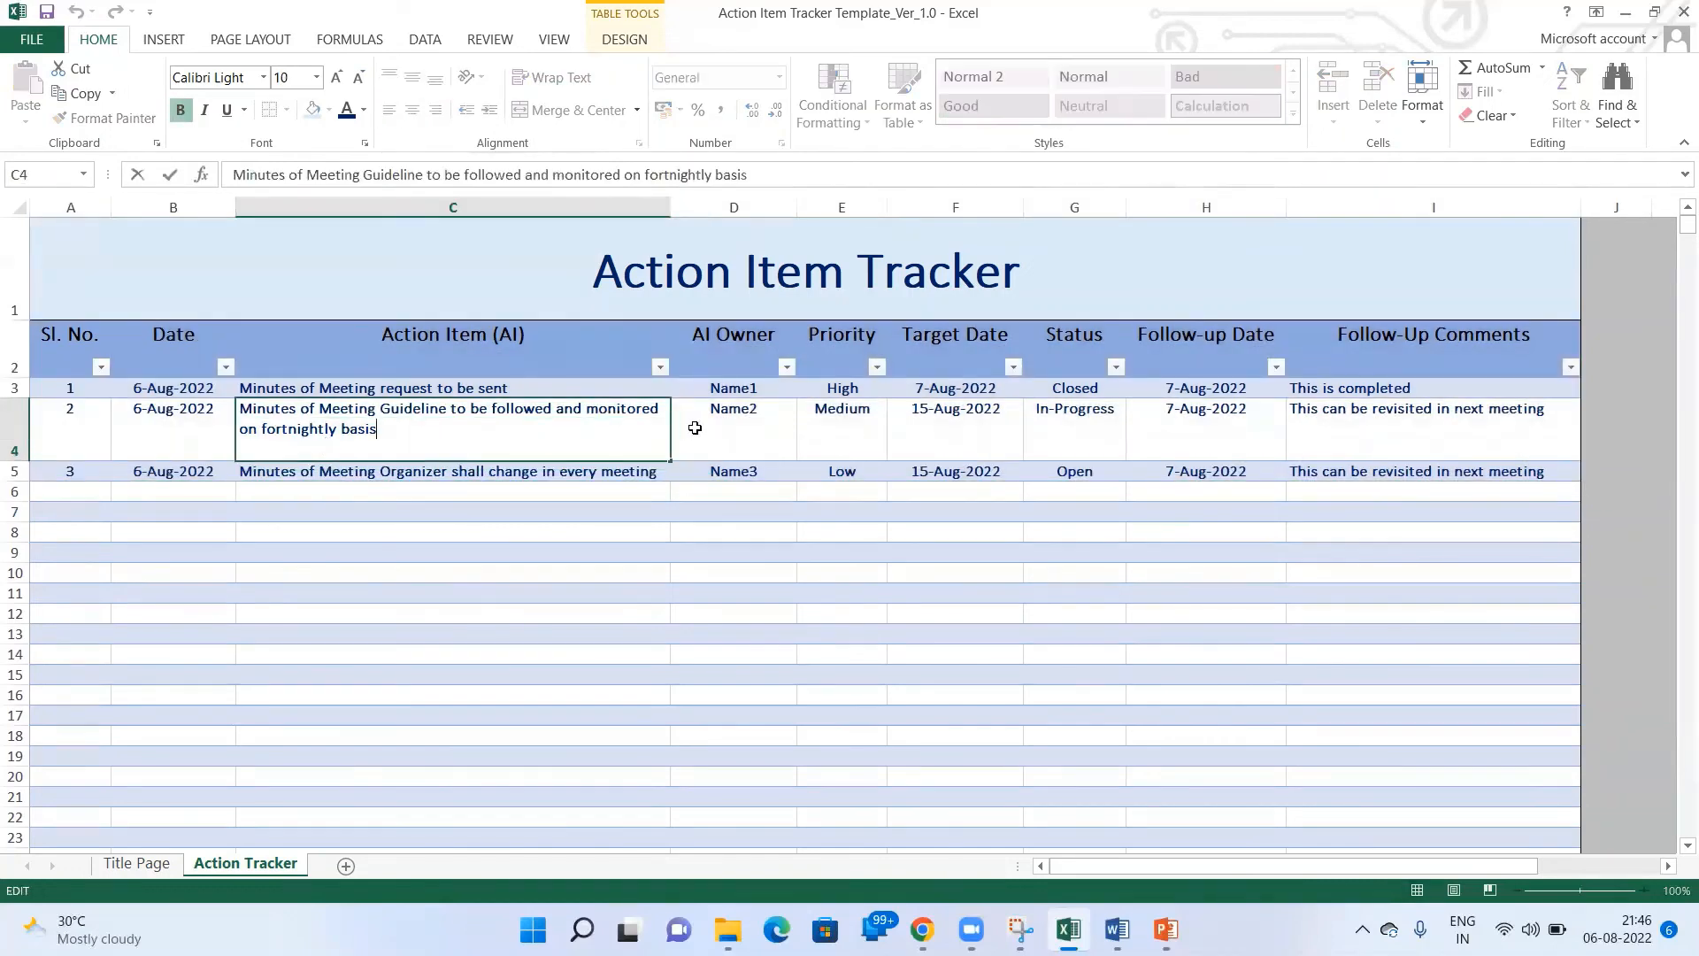
click(733, 422)
double_click(839, 428)
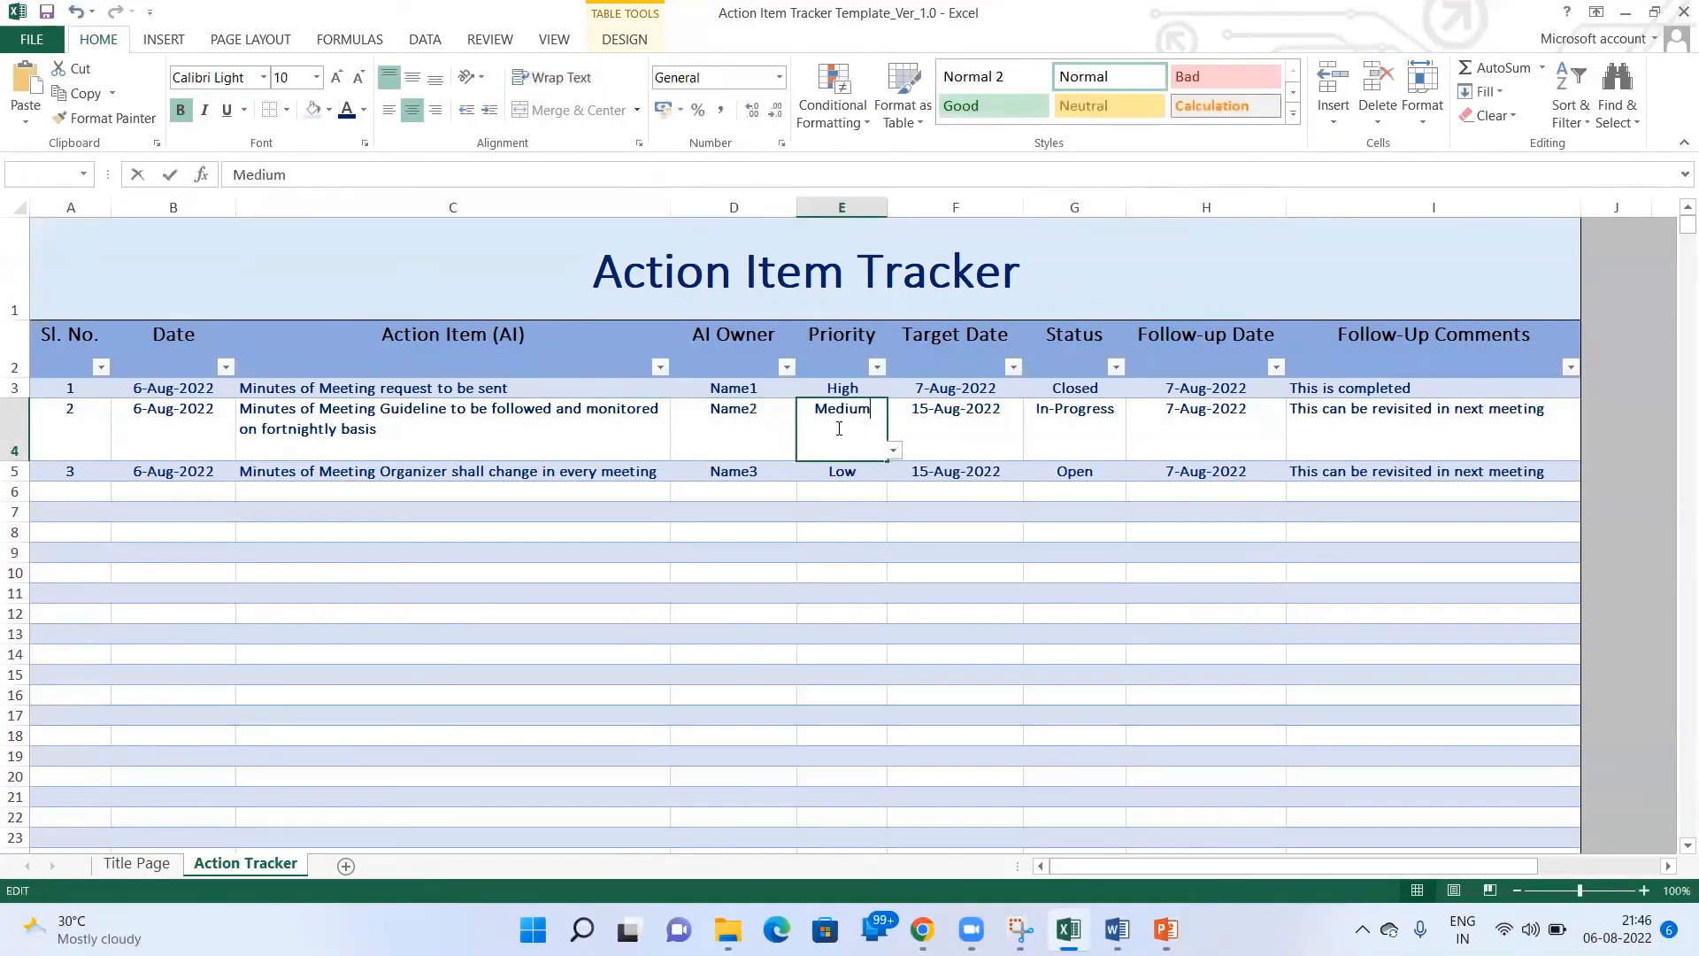
double_click(954, 423)
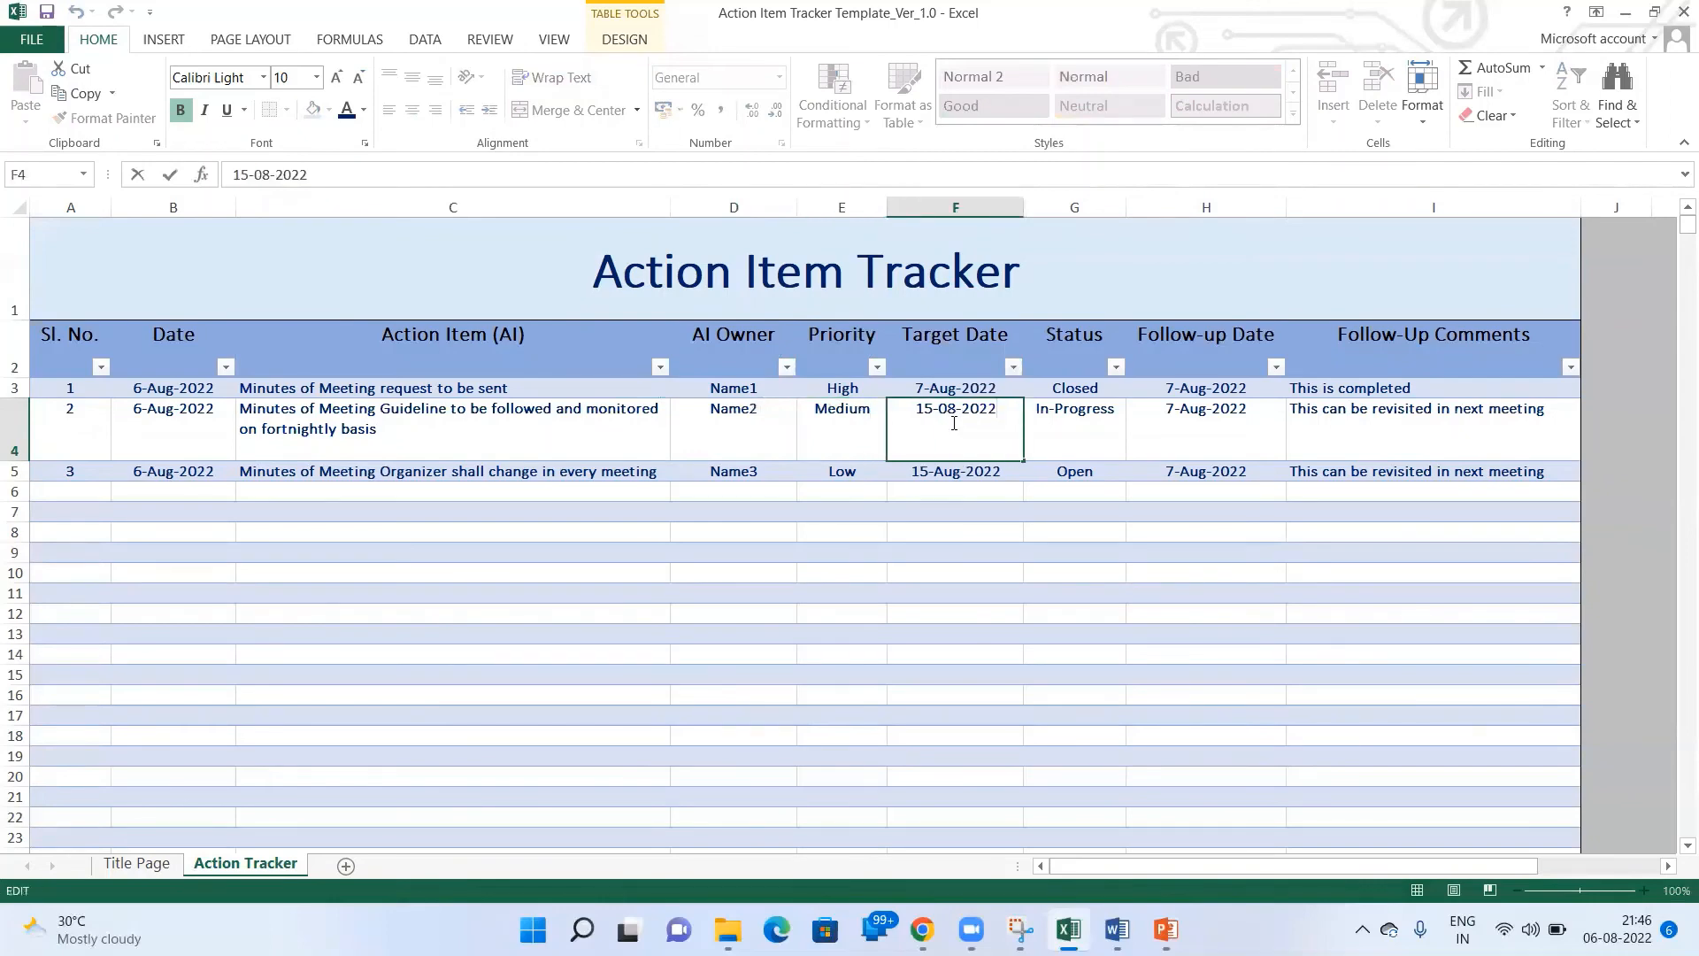
click(1053, 429)
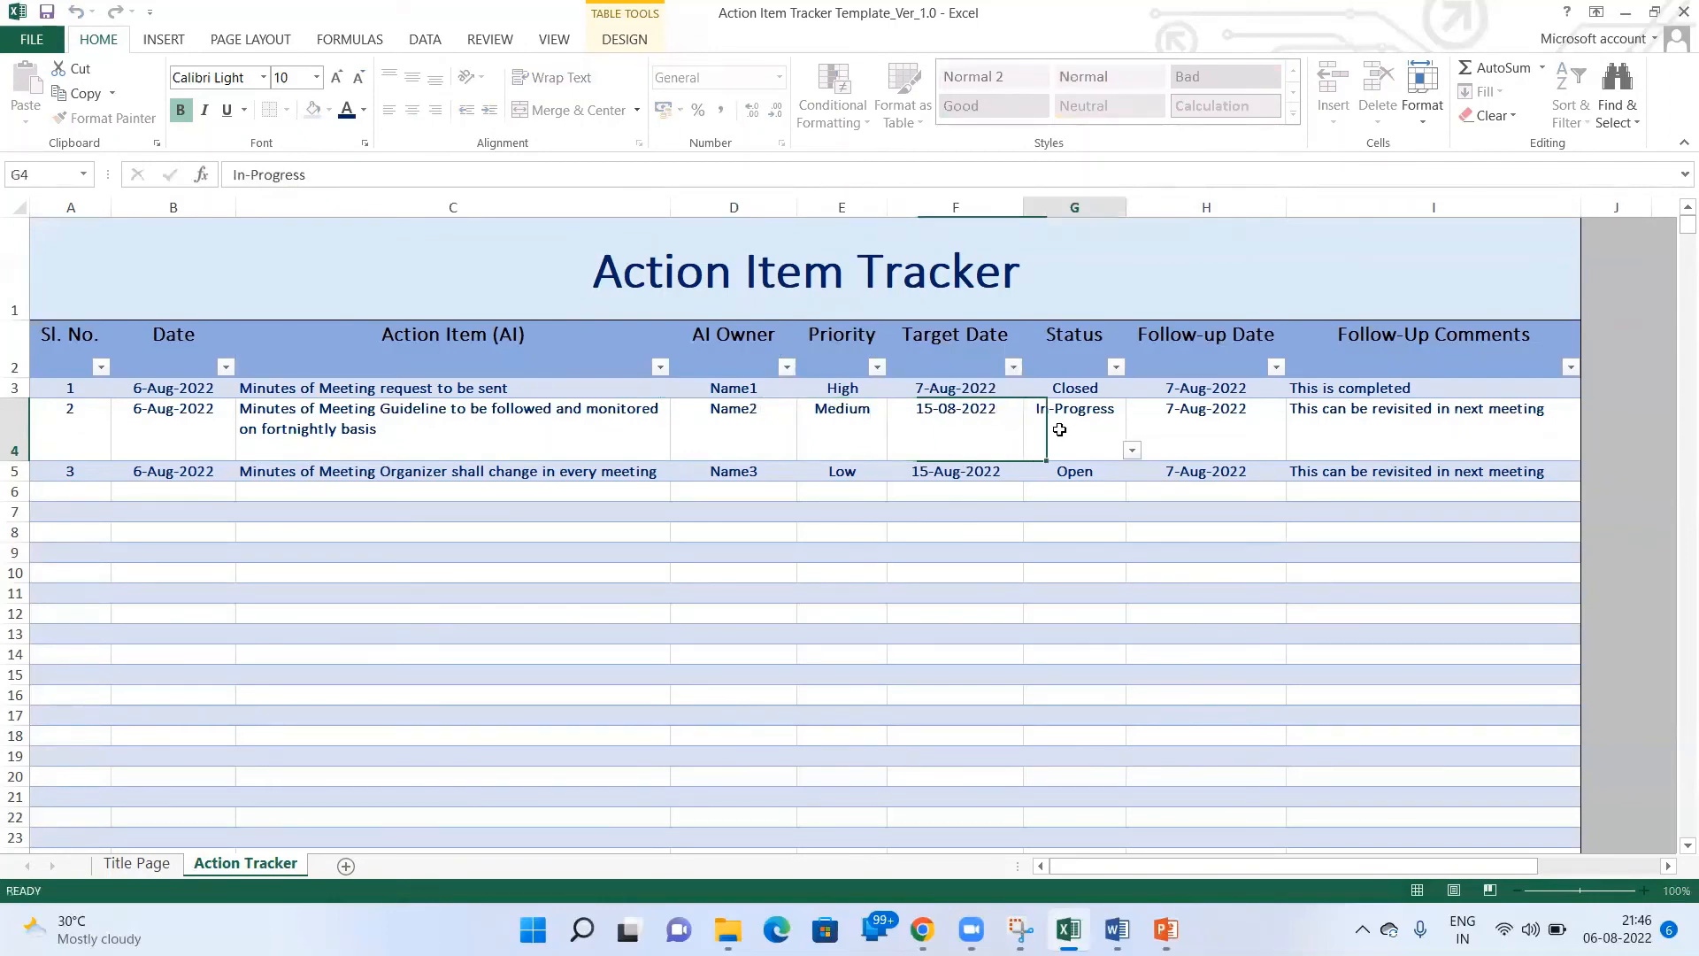
click(1183, 435)
double_click(1184, 432)
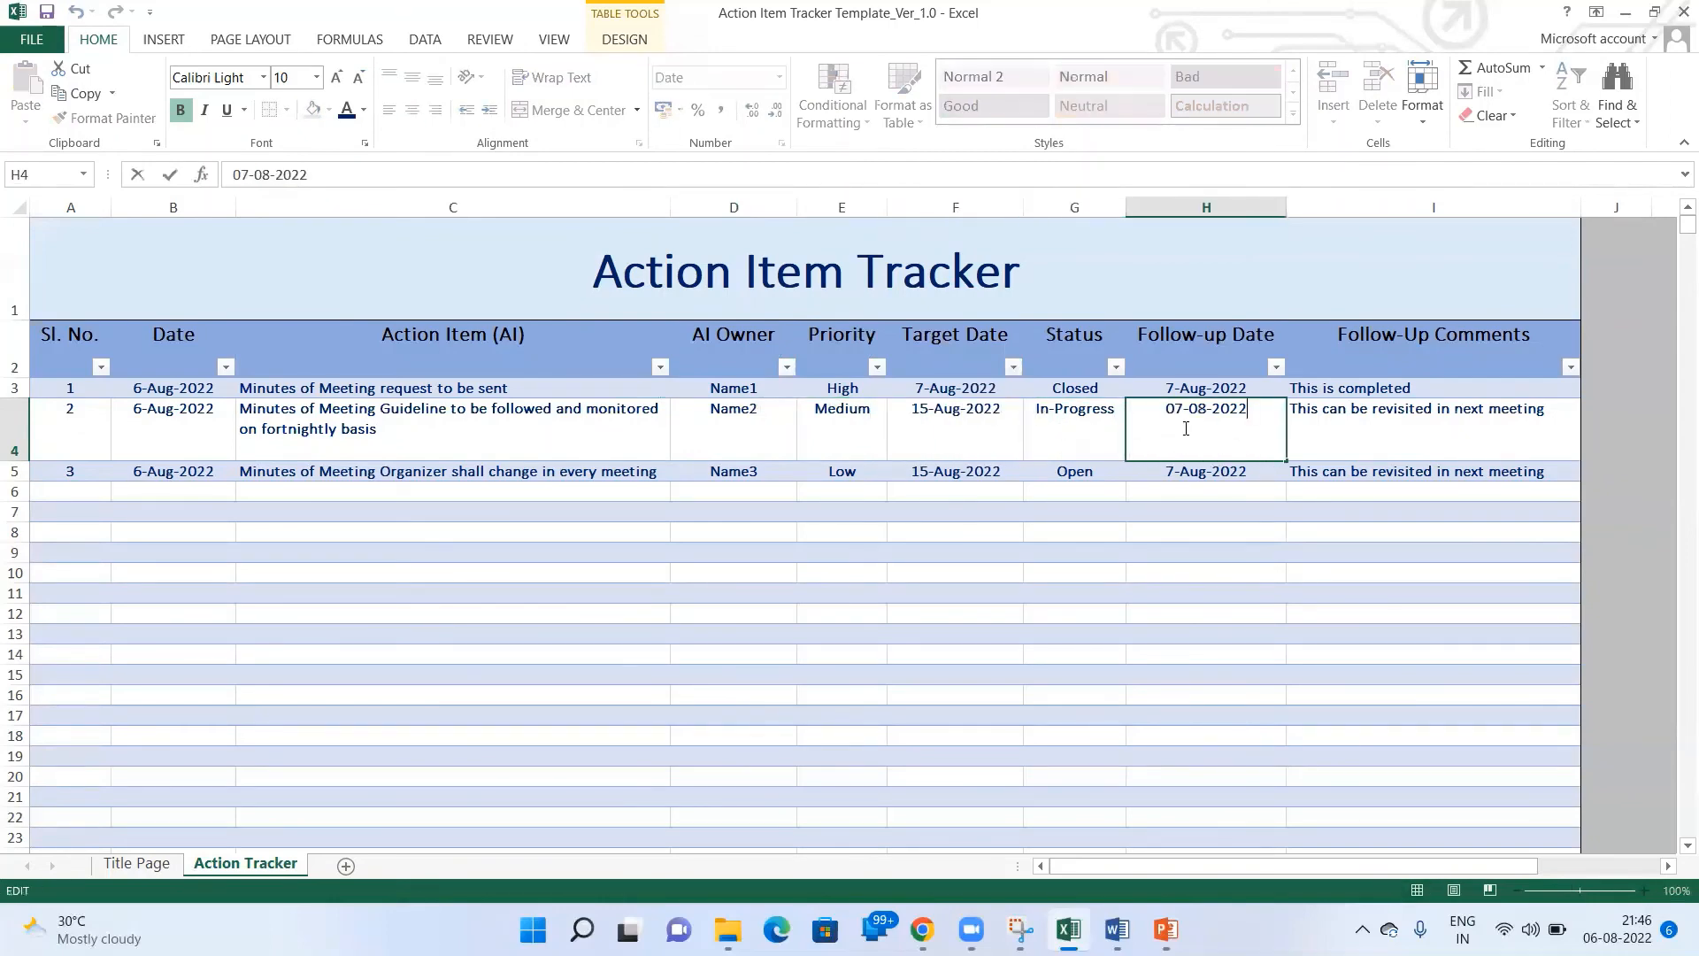
Check the second action item's follow-up comment, and examine the third action item's entries from serial number through follow-up comment.
double_click(1337, 435)
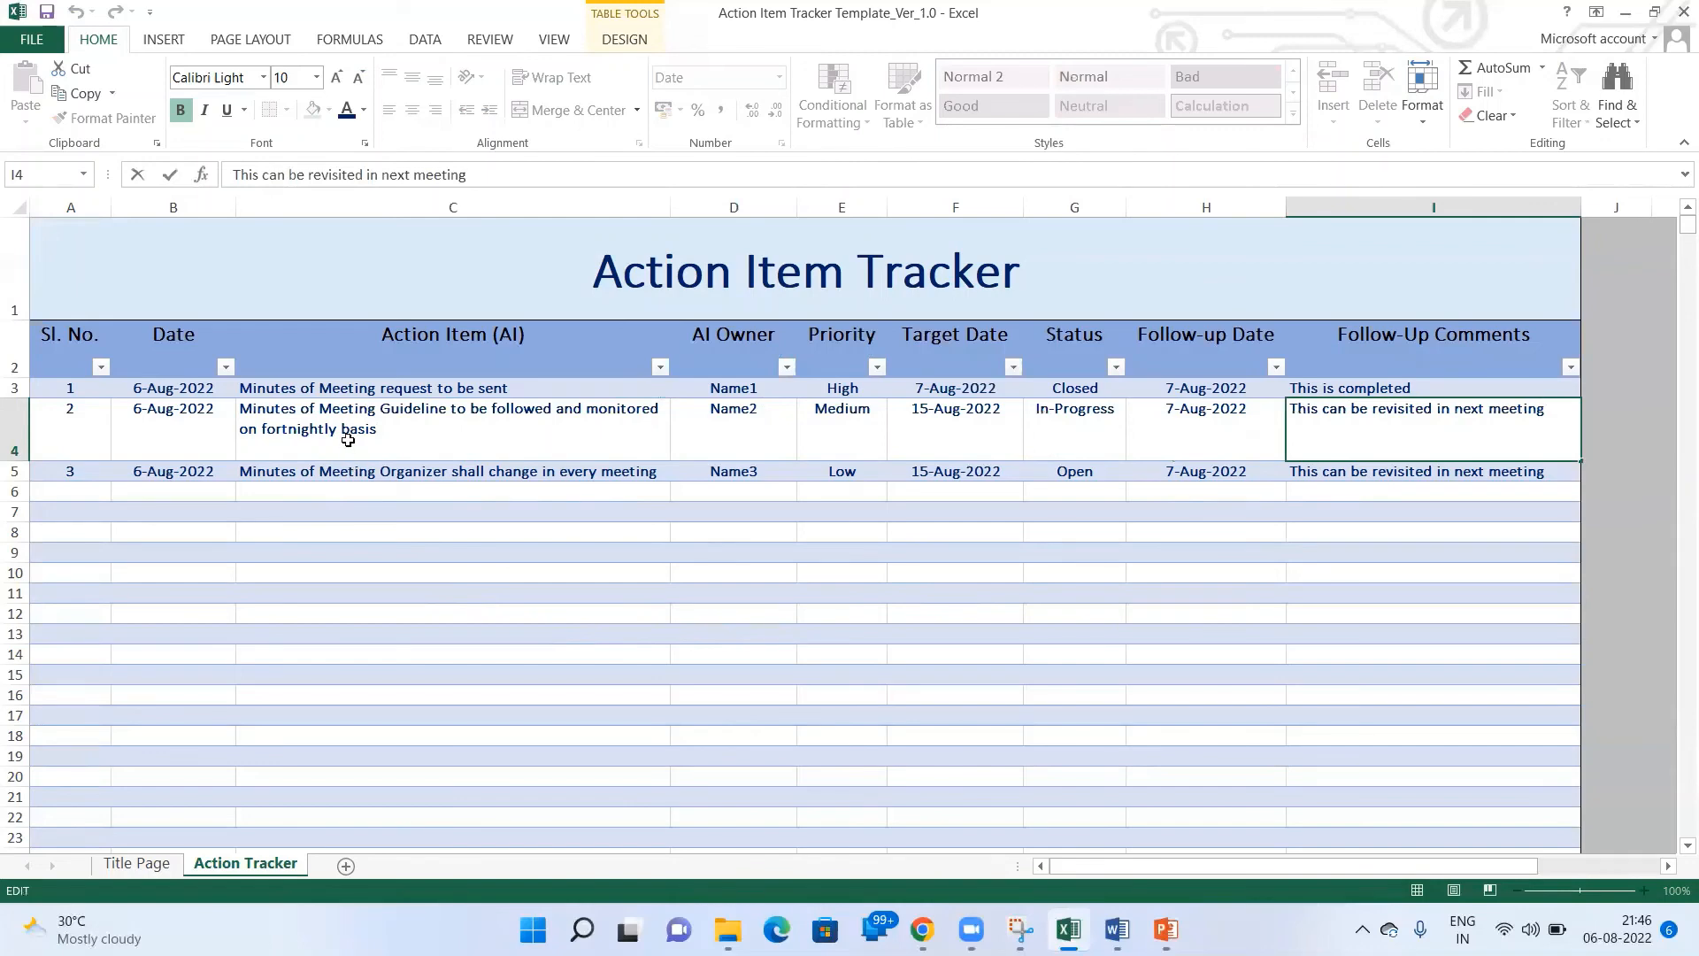
click(72, 471)
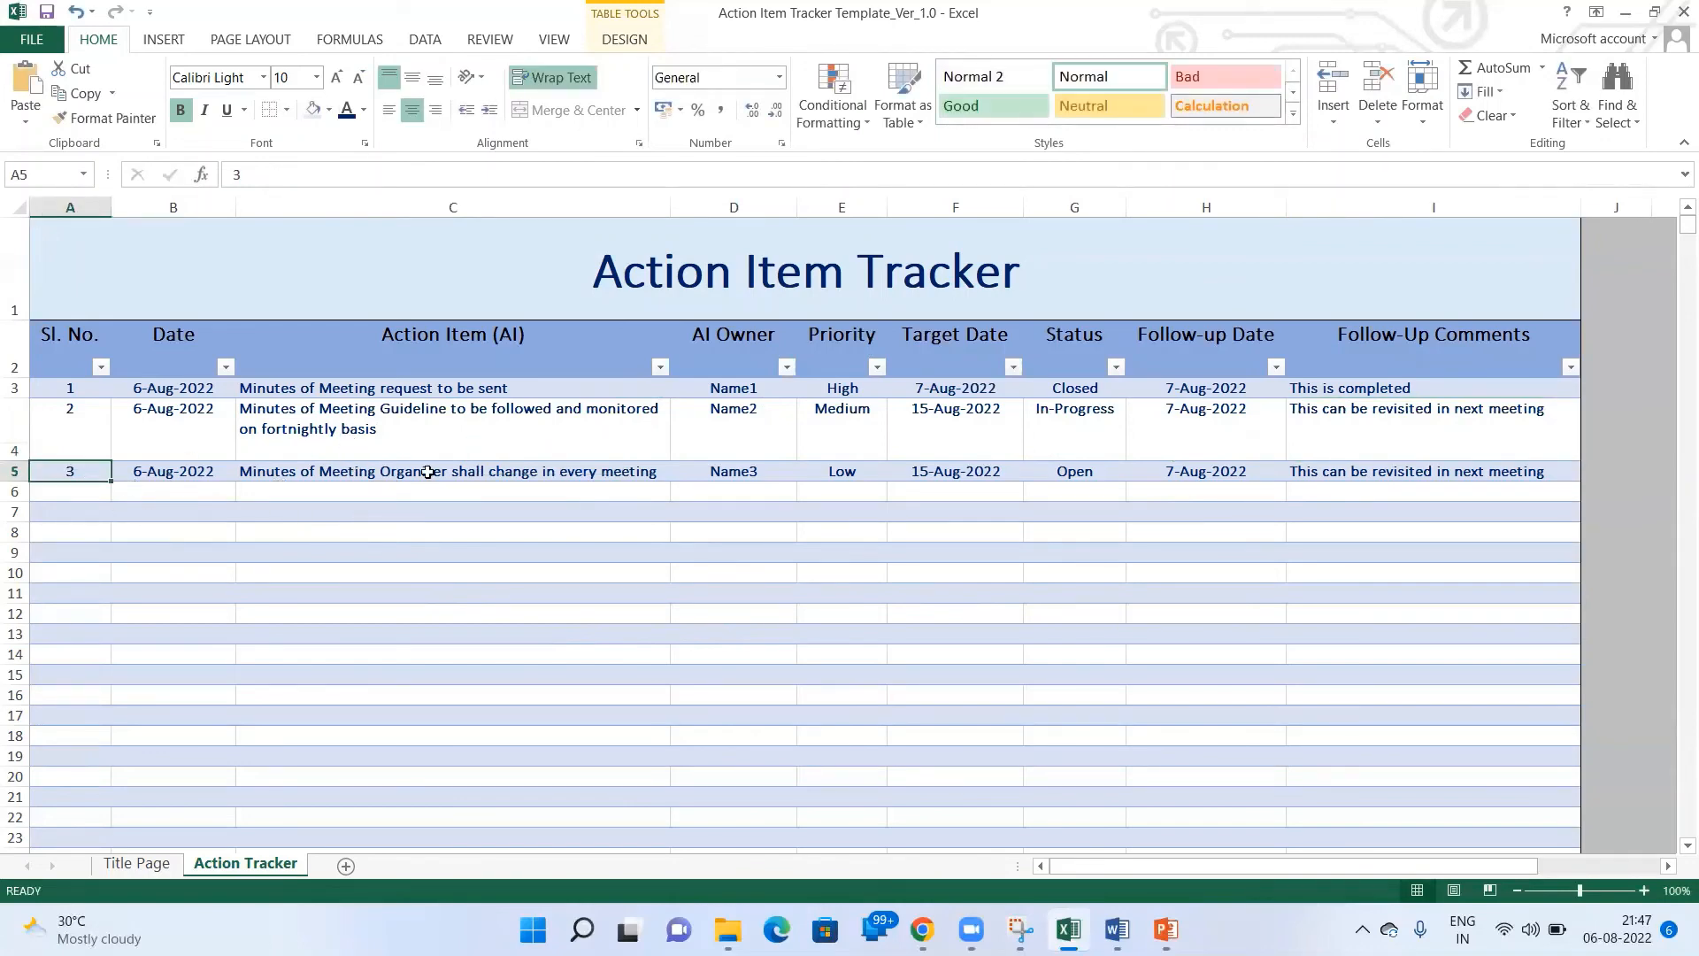
click(468, 478)
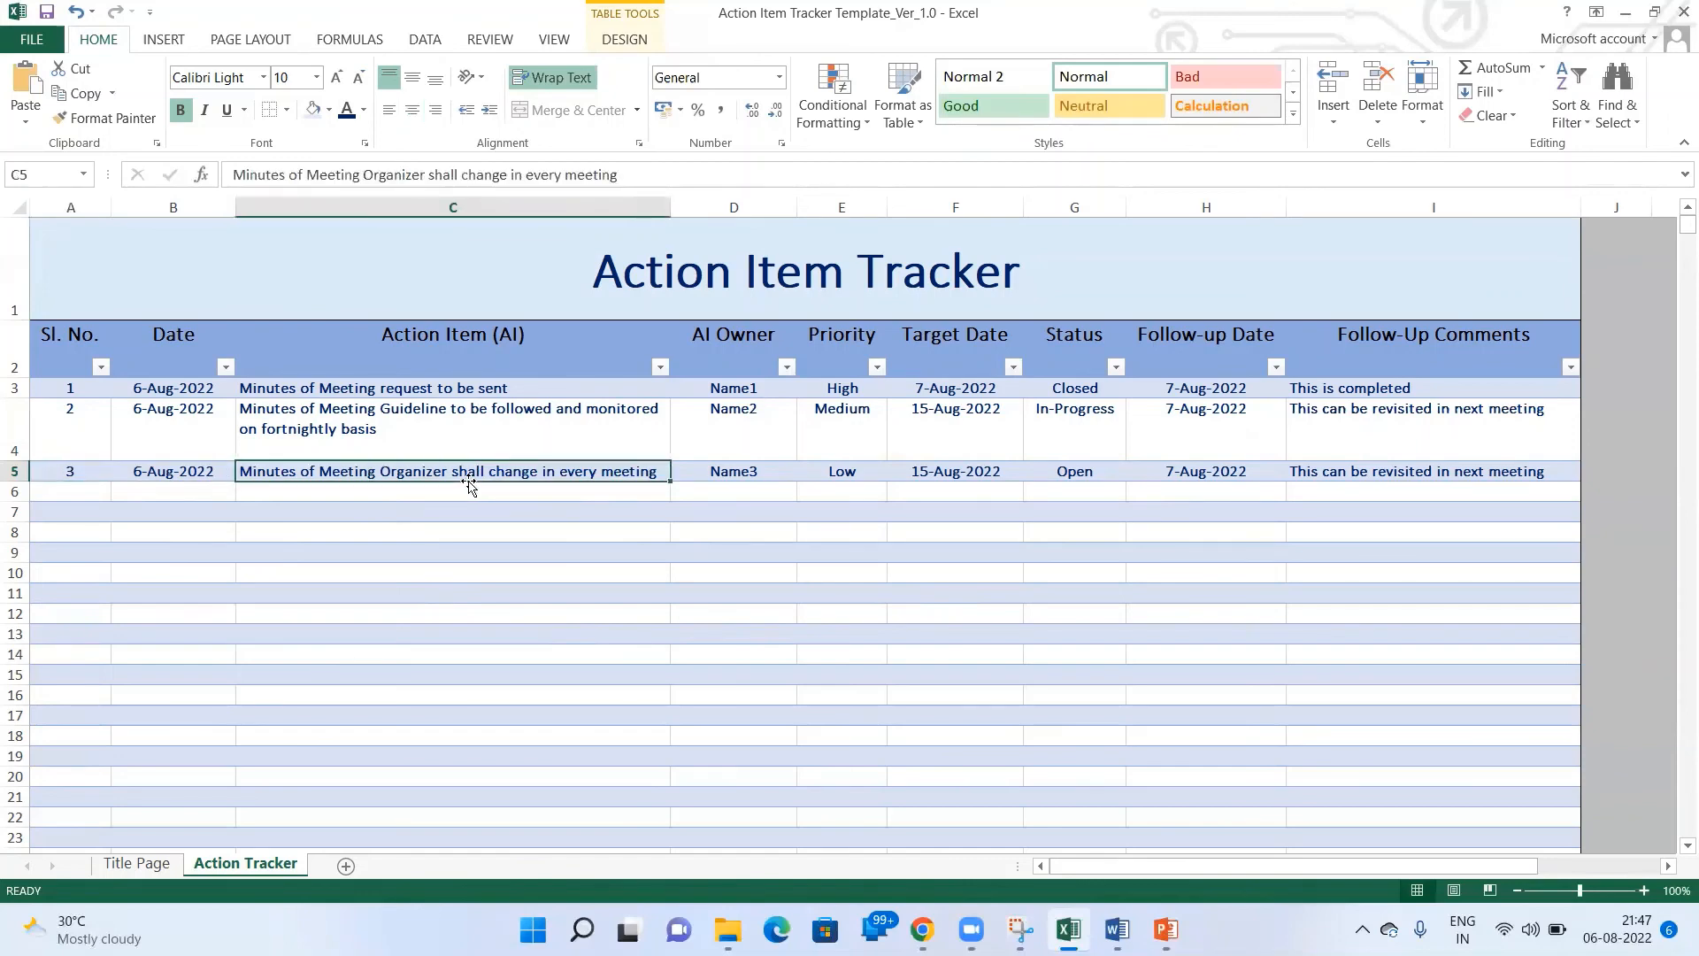
click(764, 471)
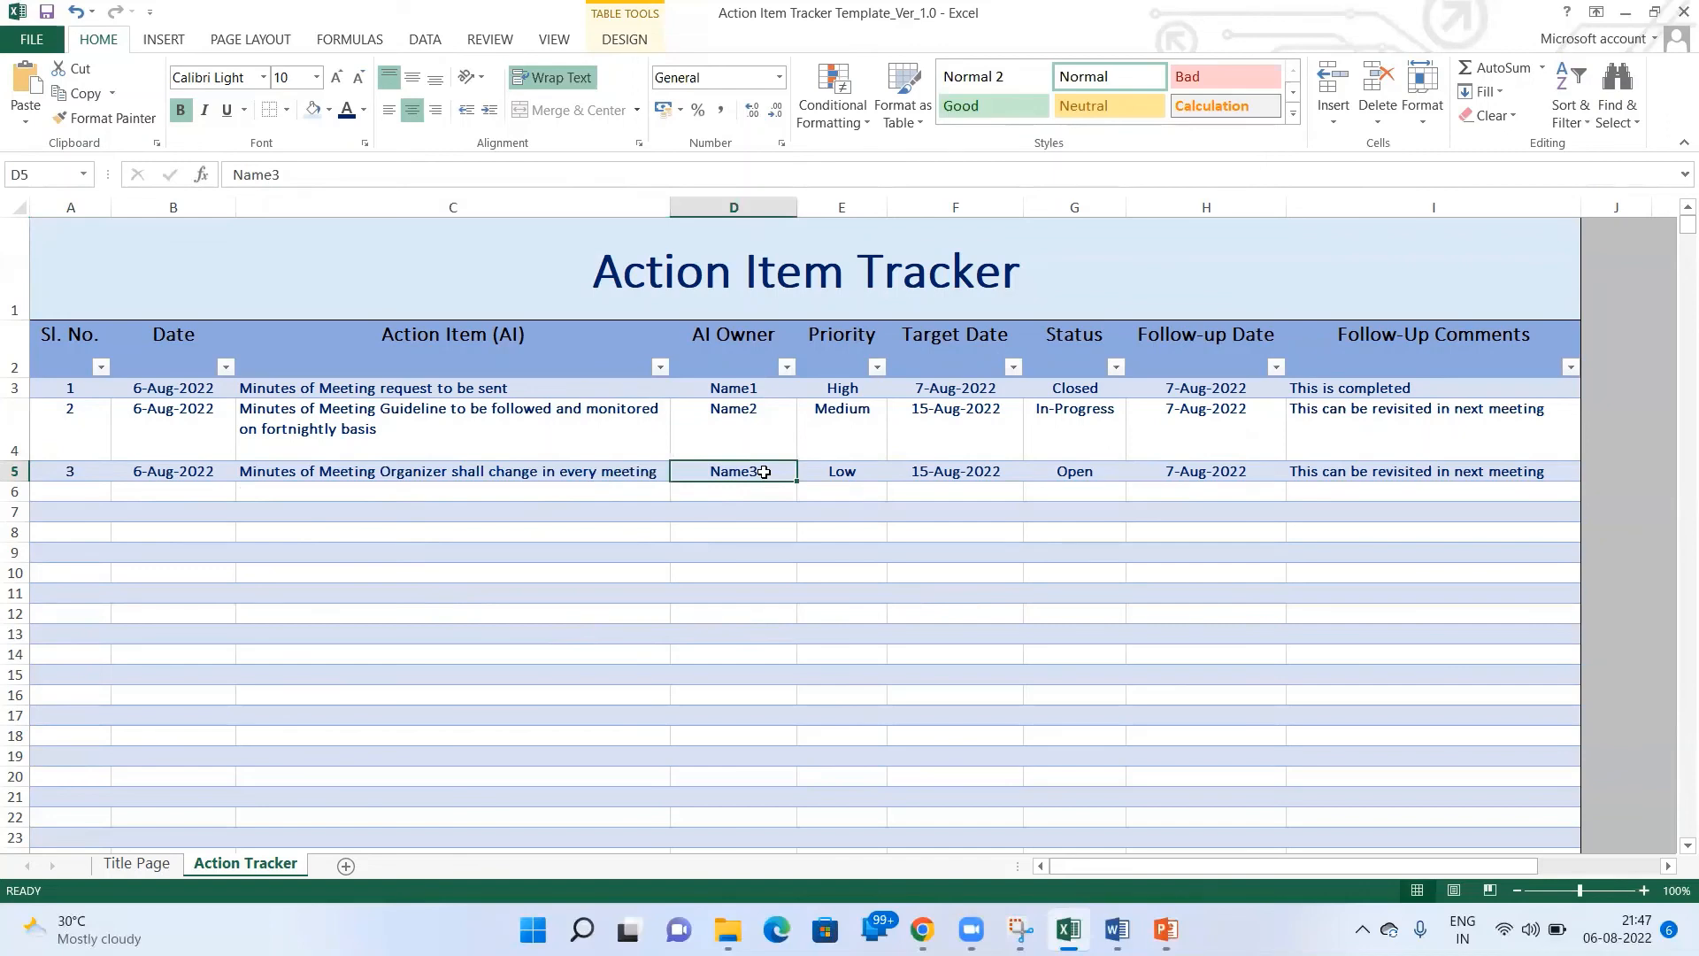
click(869, 477)
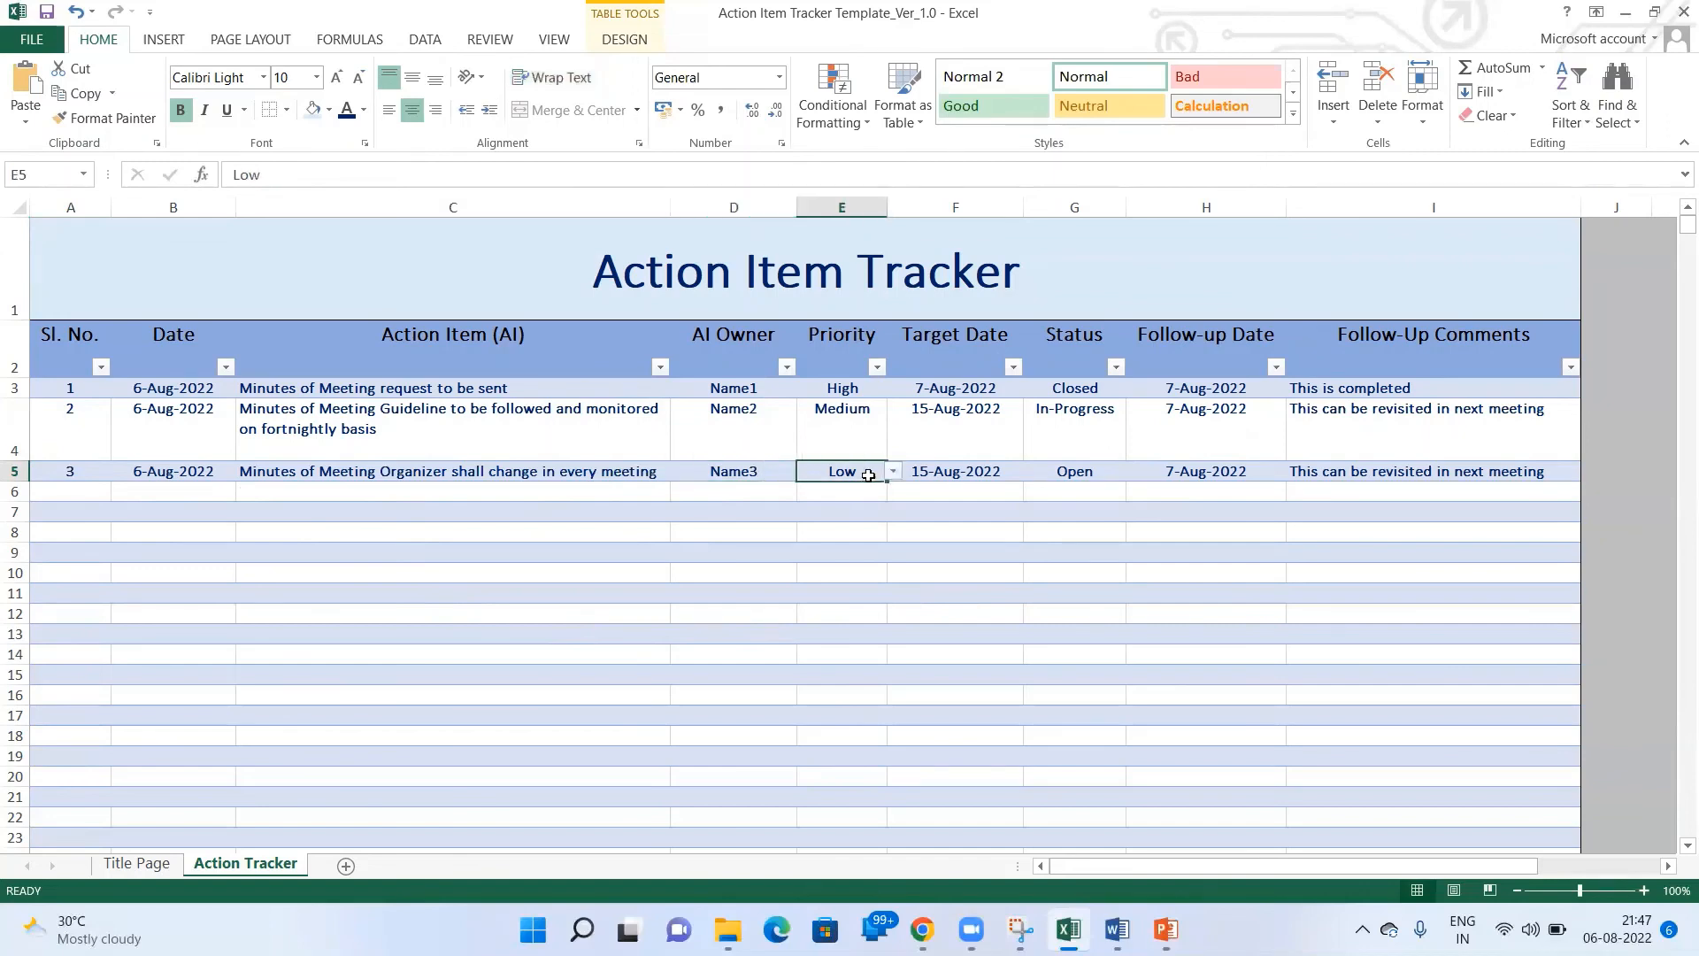
click(971, 476)
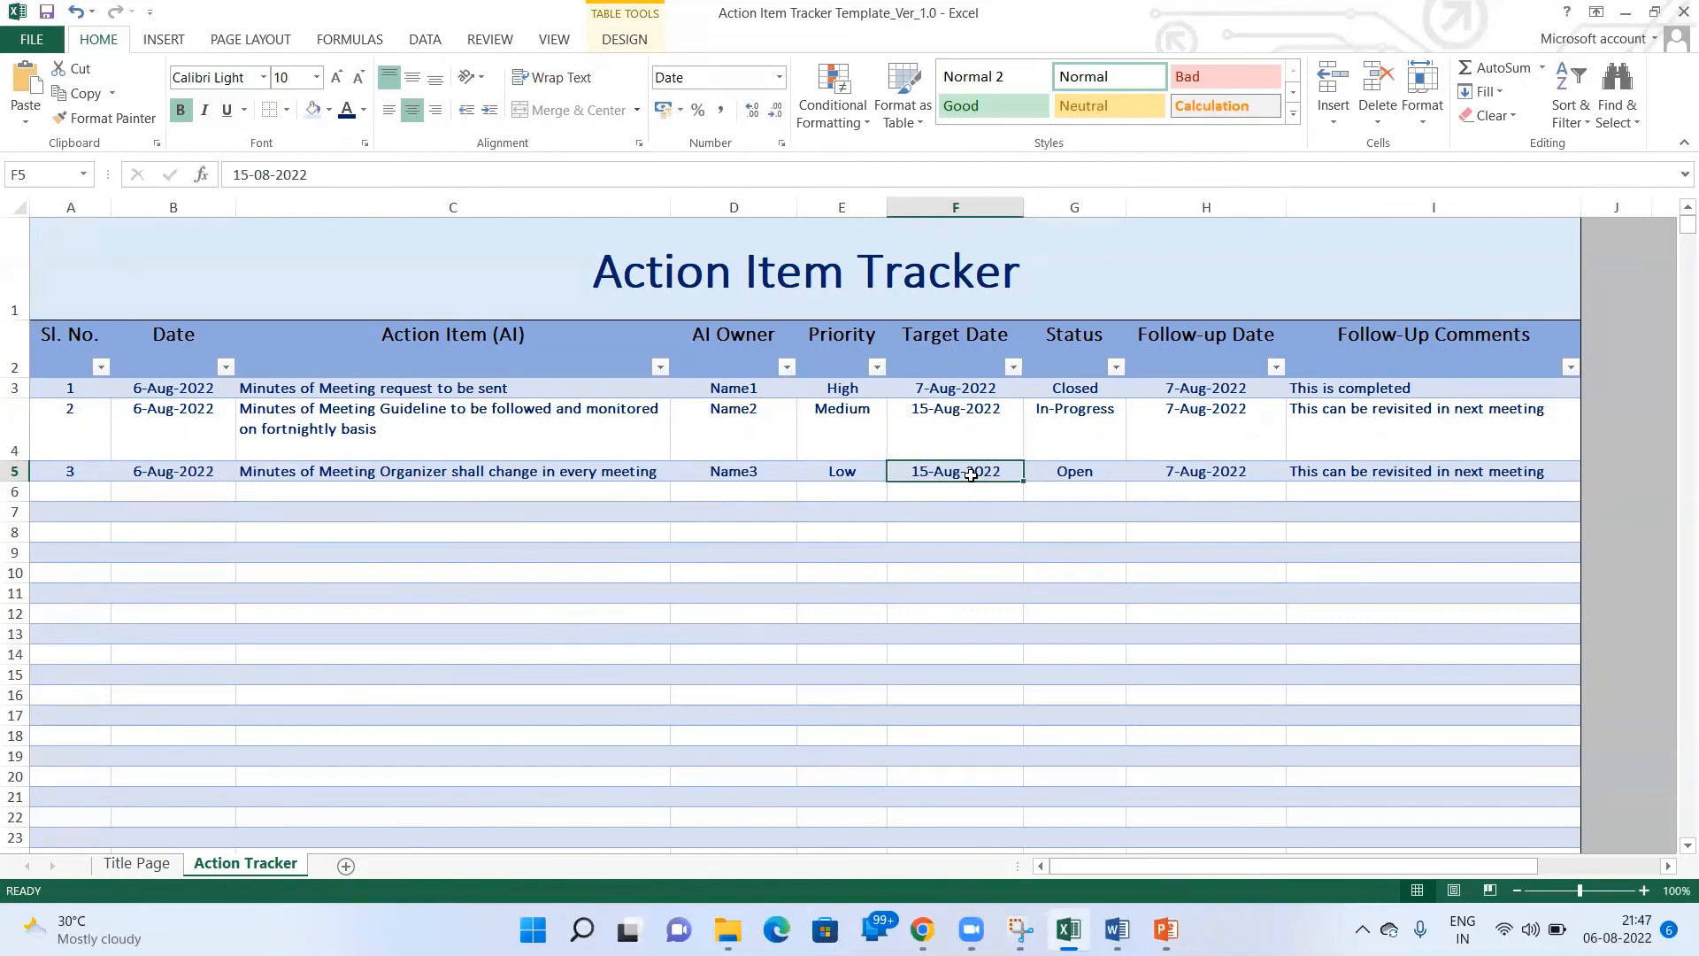
click(1066, 478)
click(1171, 471)
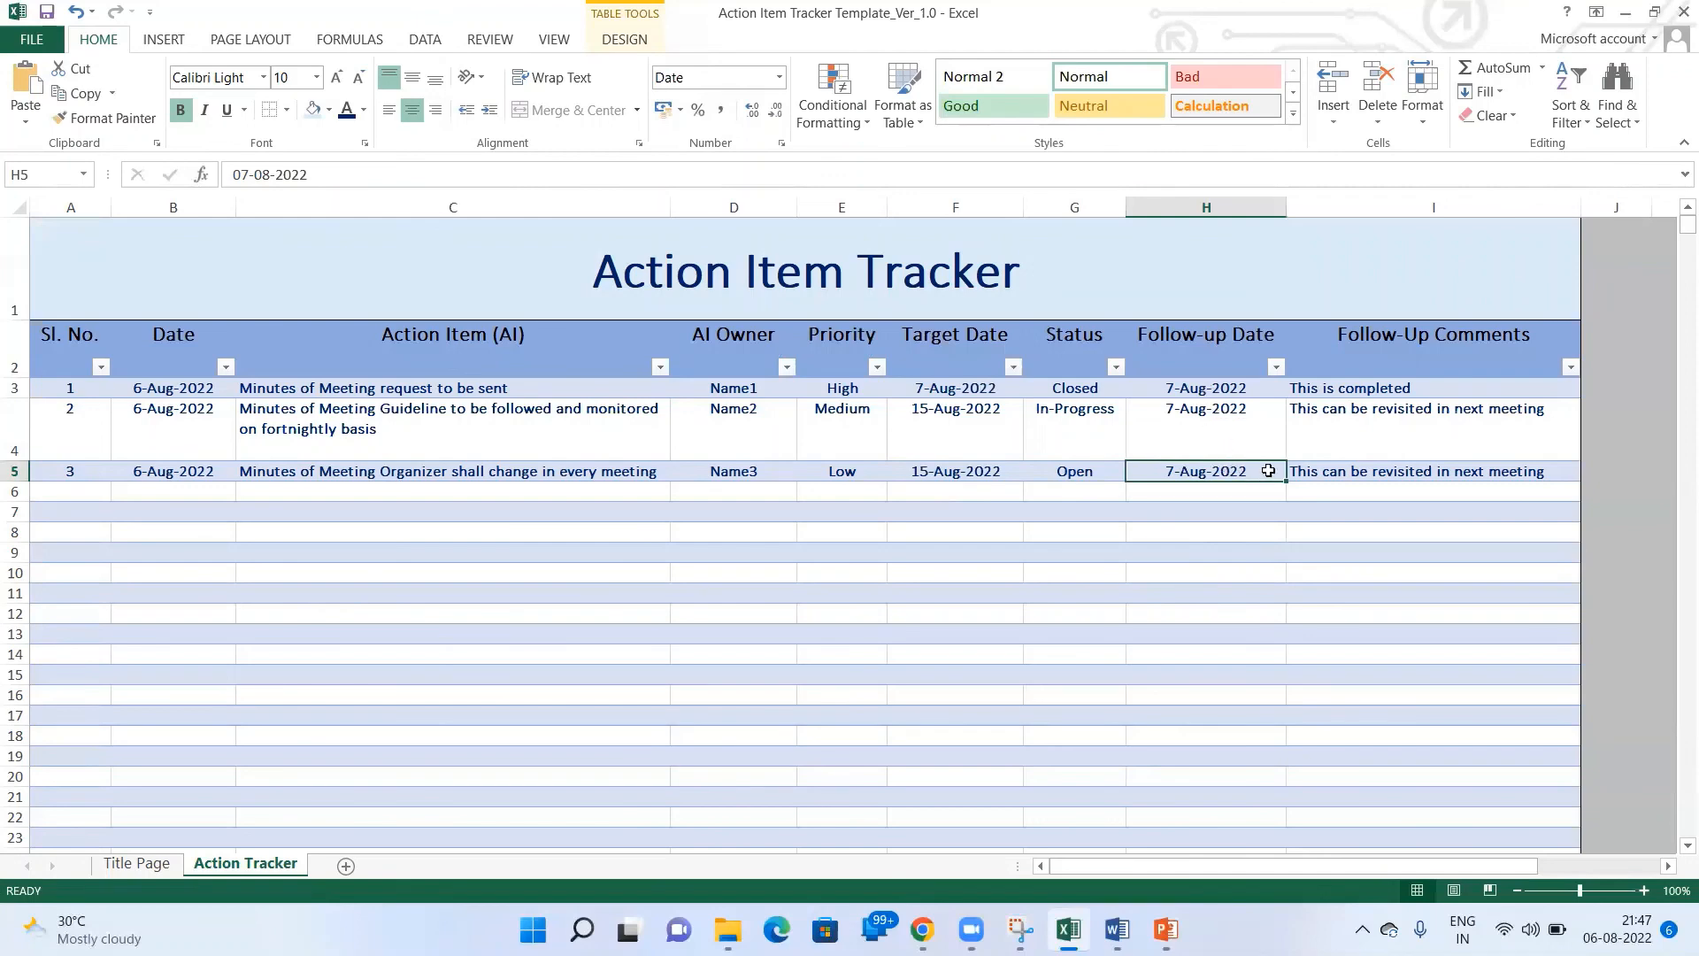
click(1338, 472)
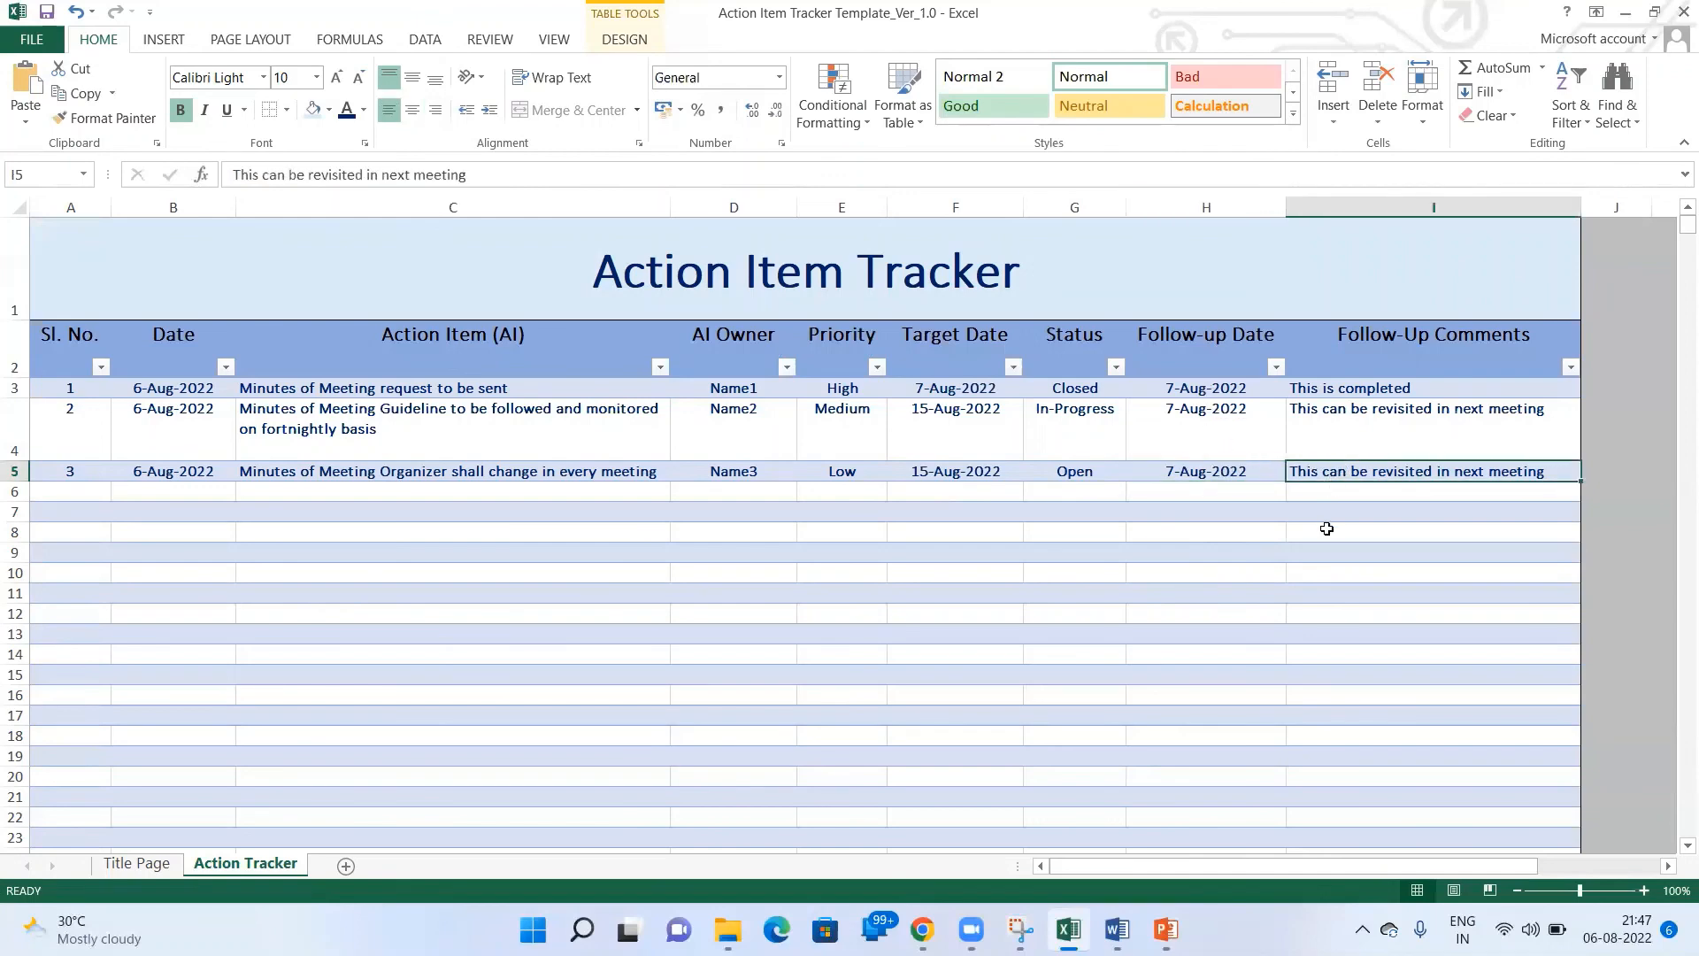